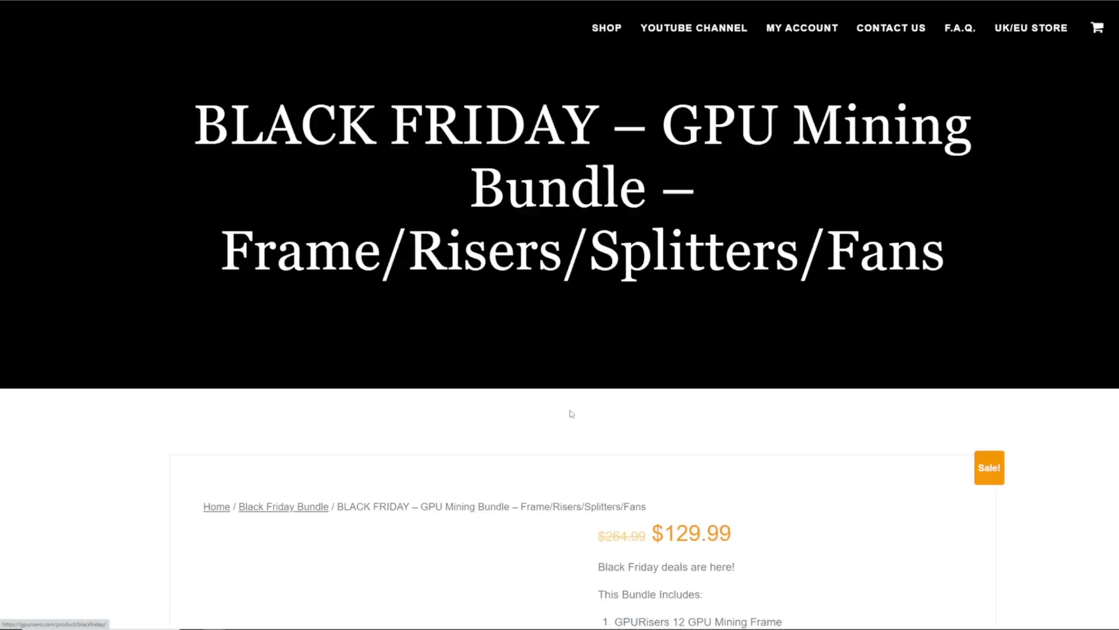
Scroll to the Black Friday bundle details and highlight its $129.99 price.
{"action": "scroll", "coordinate": [640, 320], "scroll_direction": "down", "scroll_amount": 5}
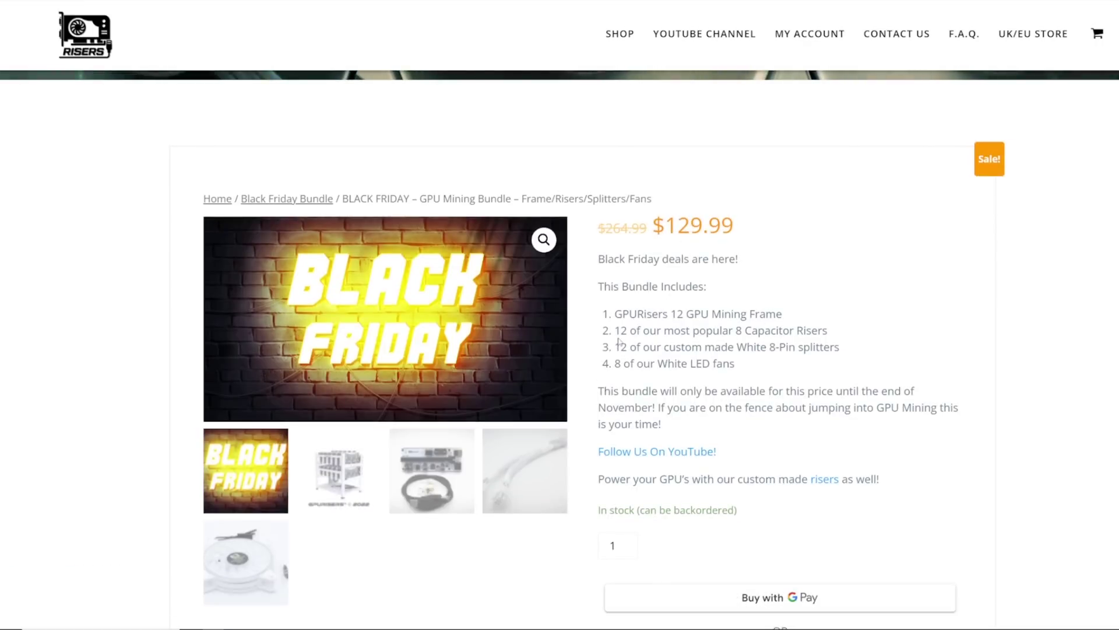
{"action": "scroll", "coordinate": [659, 306], "scroll_direction": "down", "scroll_amount": 1}
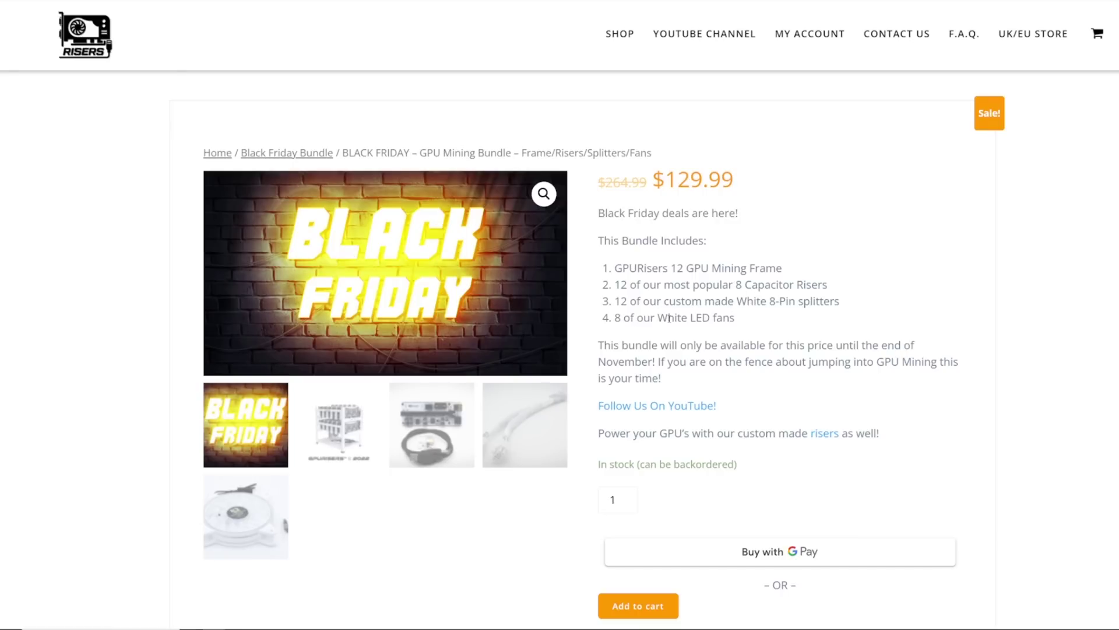
{"action": "left_click_drag", "start_coordinate": [660, 181], "coordinate": [744, 184]}
{"action": "left_click", "coordinate": [759, 236]}
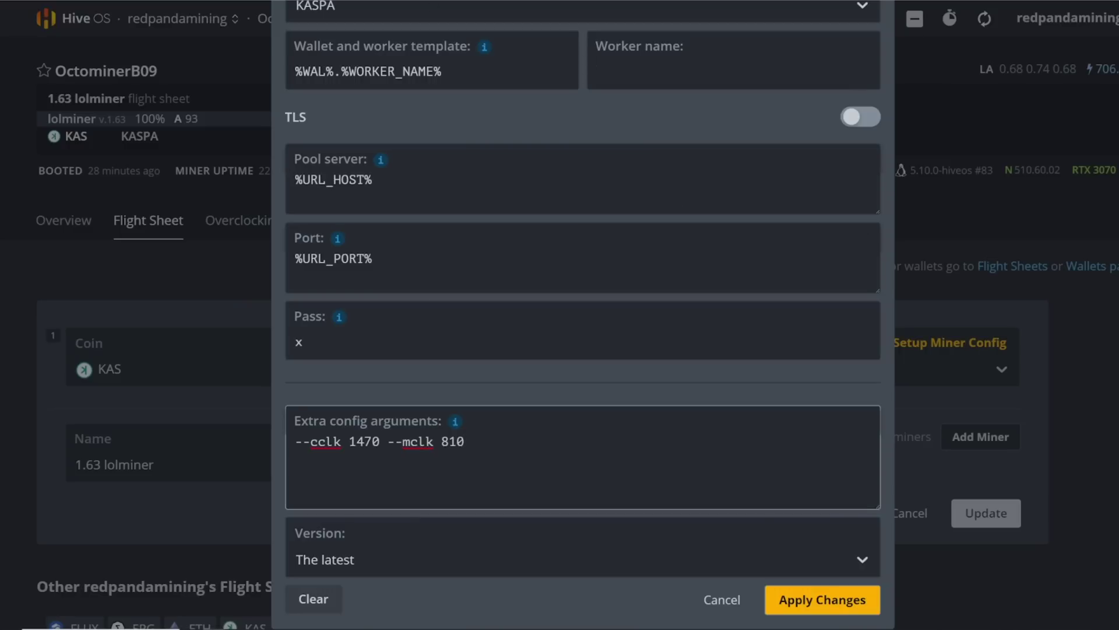
{"action": "left_click_drag", "start_coordinate": [479, 443], "coordinate": [293, 442]}
{"action": "left_click", "coordinate": [341, 441]}
{"action": "left_click_drag", "start_coordinate": [295, 421], "coordinate": [443, 421]}
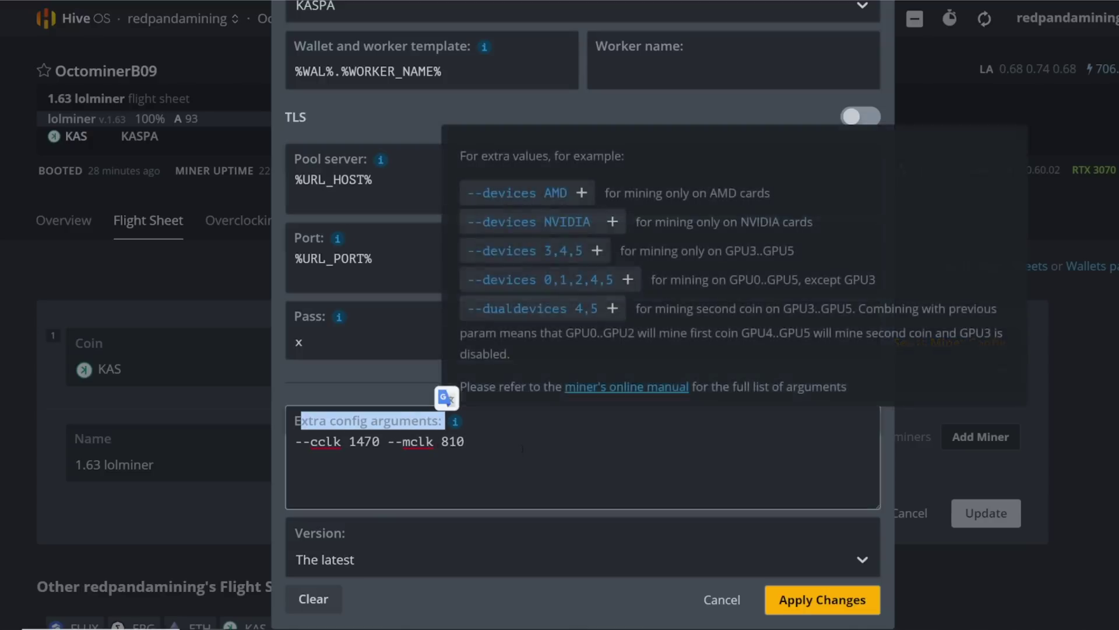
{"action": "left_click", "coordinate": [485, 444]}
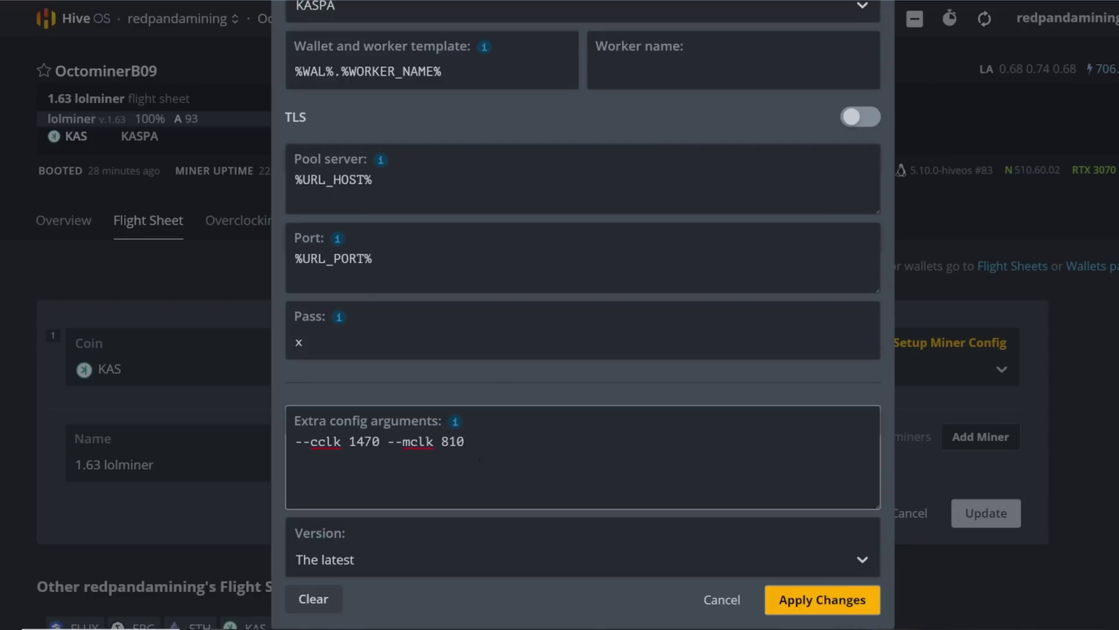
Highlight the video's --cclk 1470 --mclk 810 clock arguments for comparison.
{"action": "left_click_drag", "start_coordinate": [480, 459], "coordinate": [295, 442]}
{"action": "left_click", "coordinate": [409, 466]}
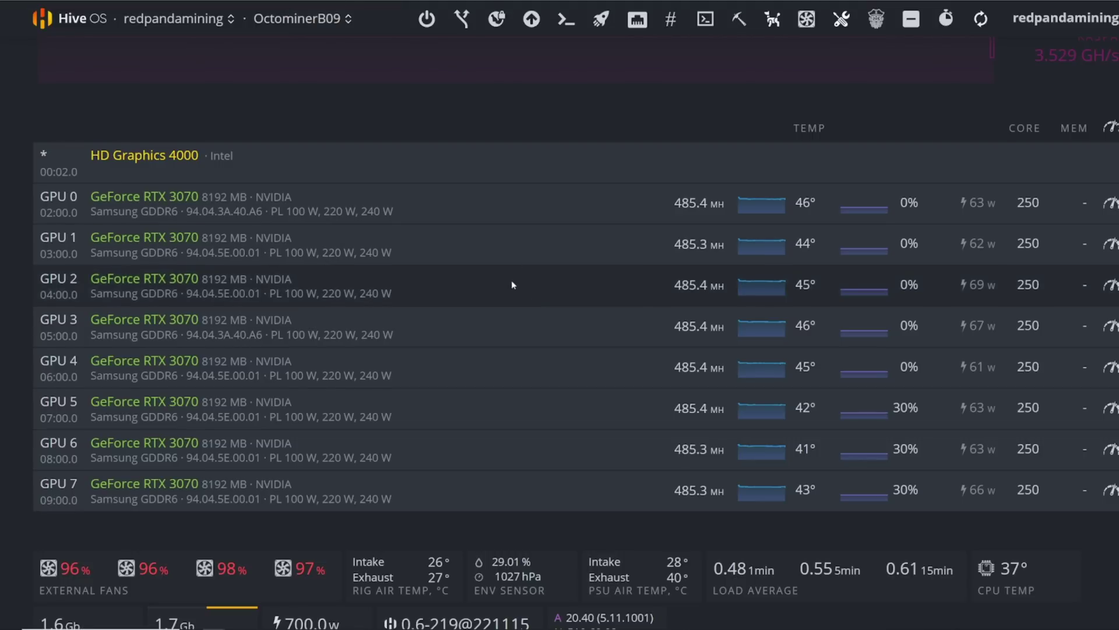
Close the miner config to return to the OctominerB09 overview.
{"action": "scroll", "coordinate": [512, 285], "scroll_direction": "up", "scroll_amount": 4}
{"action": "left_click_drag", "start_coordinate": [122, 119], "coordinate": [93, 119]}
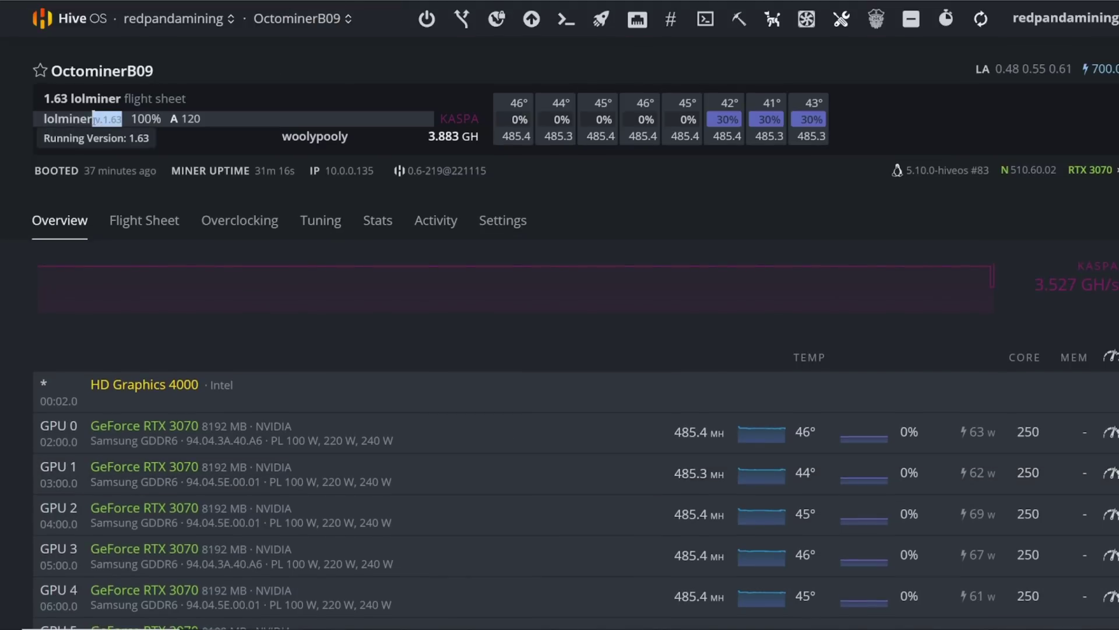
{"action": "left_click", "coordinate": [530, 20]}
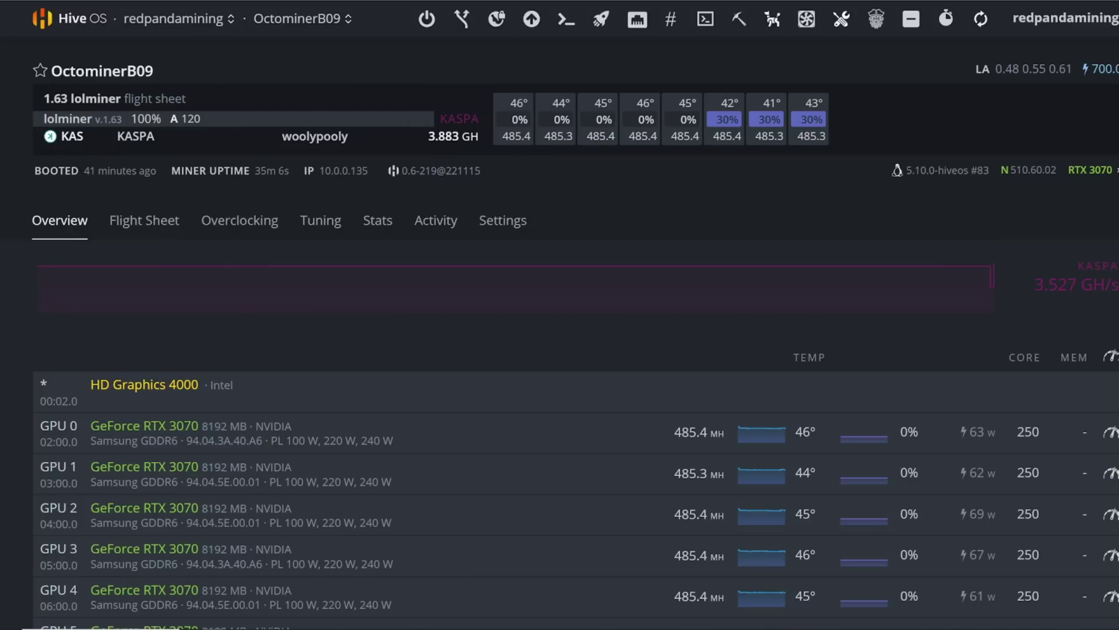
Select both lolMiner 1.63 update commands in the notes and preview the rig's Worker Commands box.
{"action": "key", "text": "alt+Tab"}
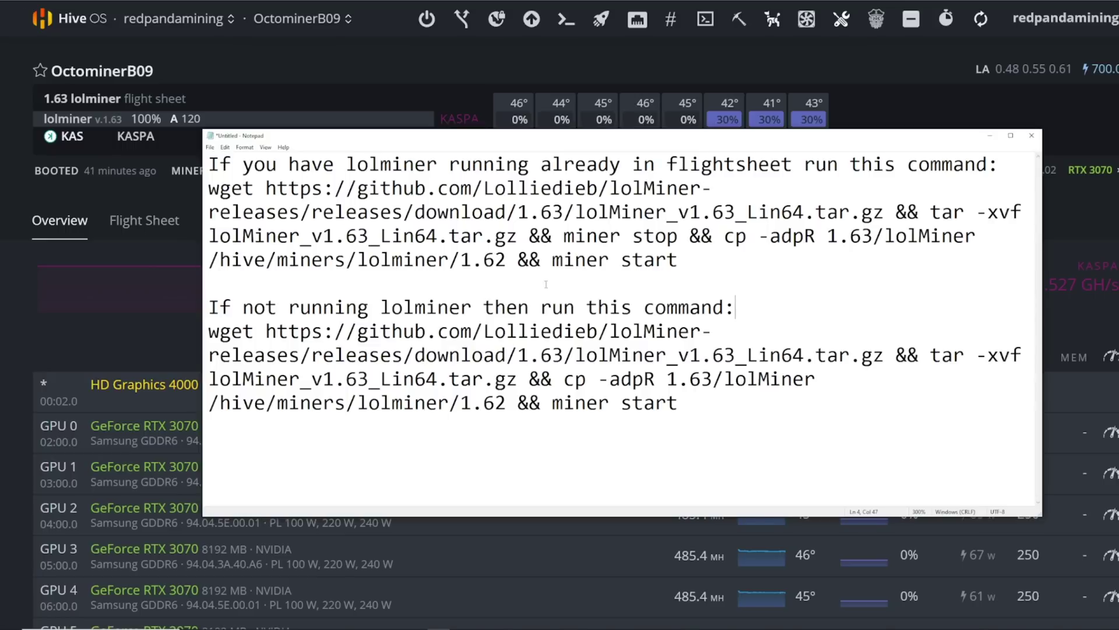
{"action": "left_click_drag", "start_coordinate": [677, 259], "coordinate": [208, 188]}
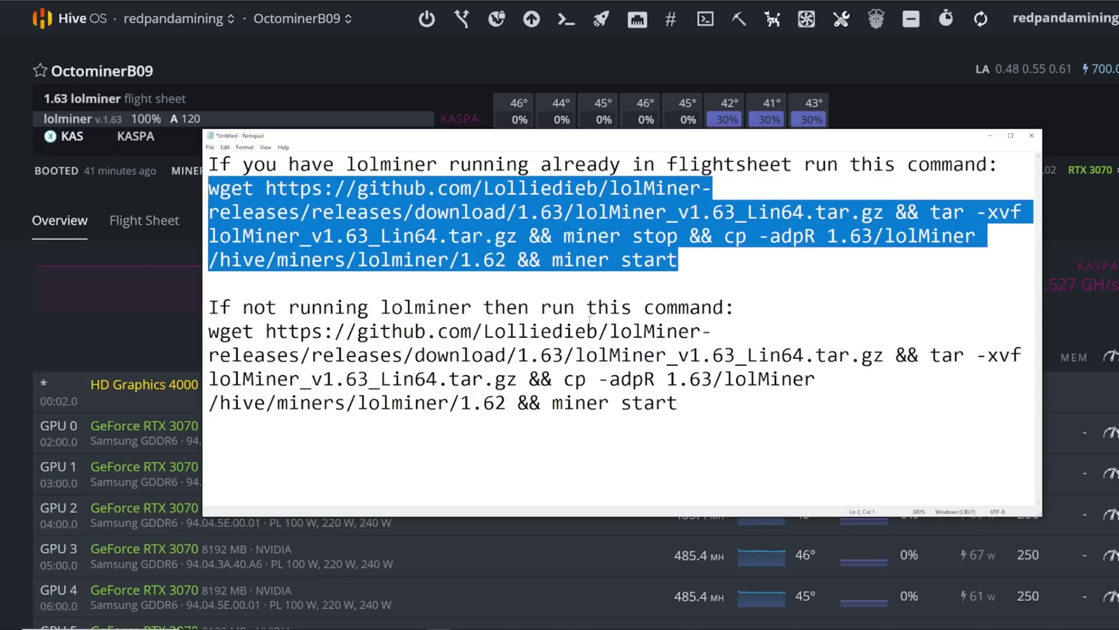
{"action": "left_click_drag", "start_coordinate": [678, 402], "coordinate": [165, 350]}
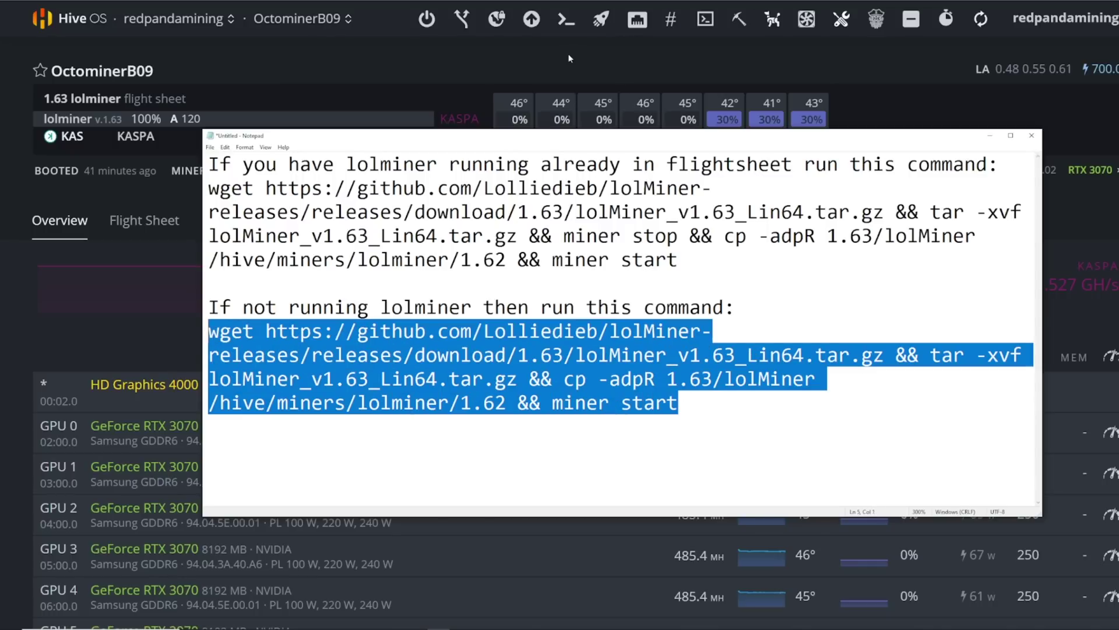
{"action": "left_click", "coordinate": [566, 26]}
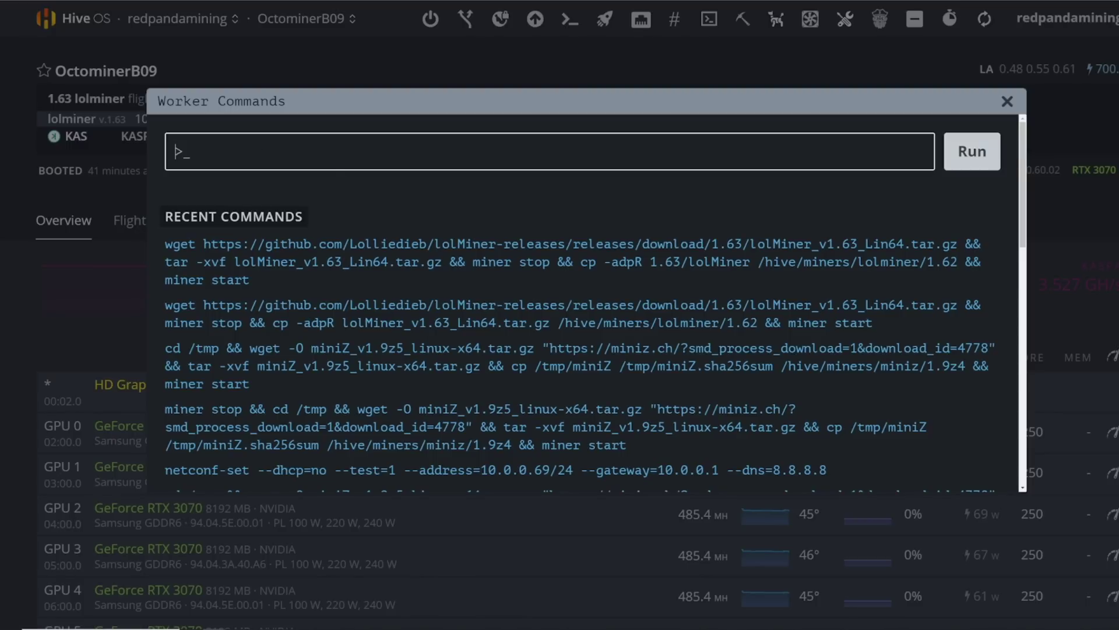
{"action": "left_click", "coordinate": [1008, 102]}
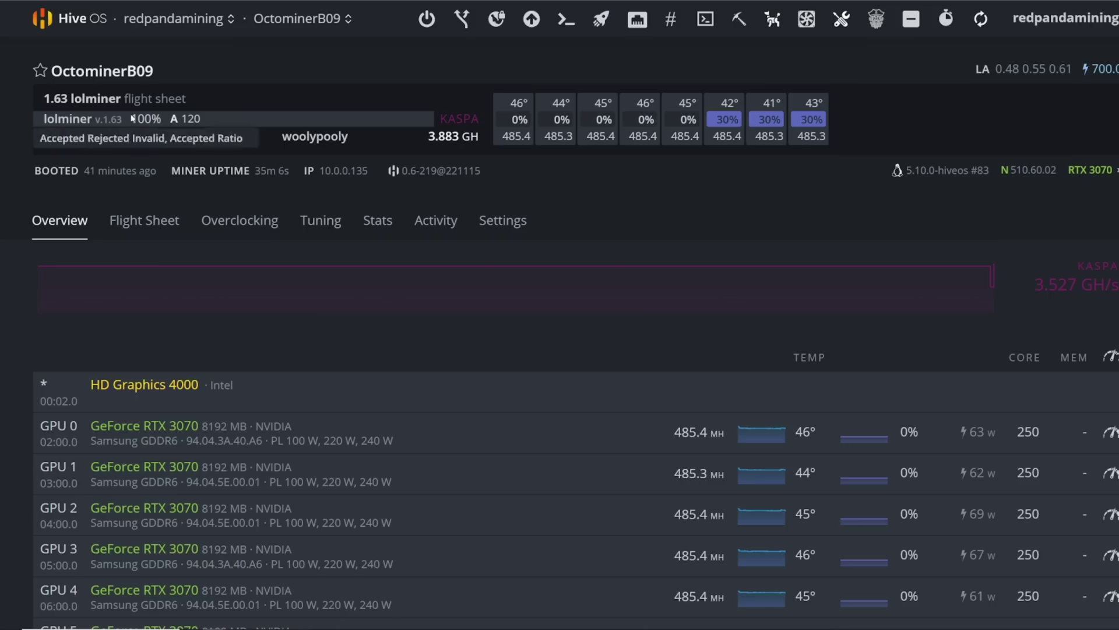
Highlight the first update command and the notes for rigs with and without lolminer.
{"action": "key", "text": "alt+Tab"}
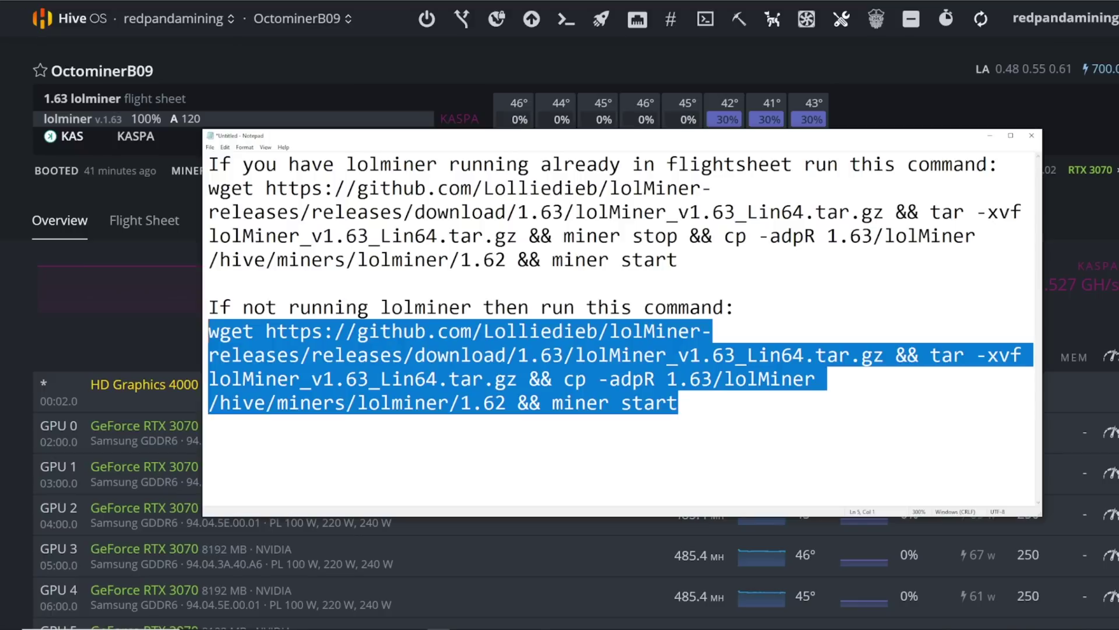
{"action": "left_click", "coordinate": [564, 164]}
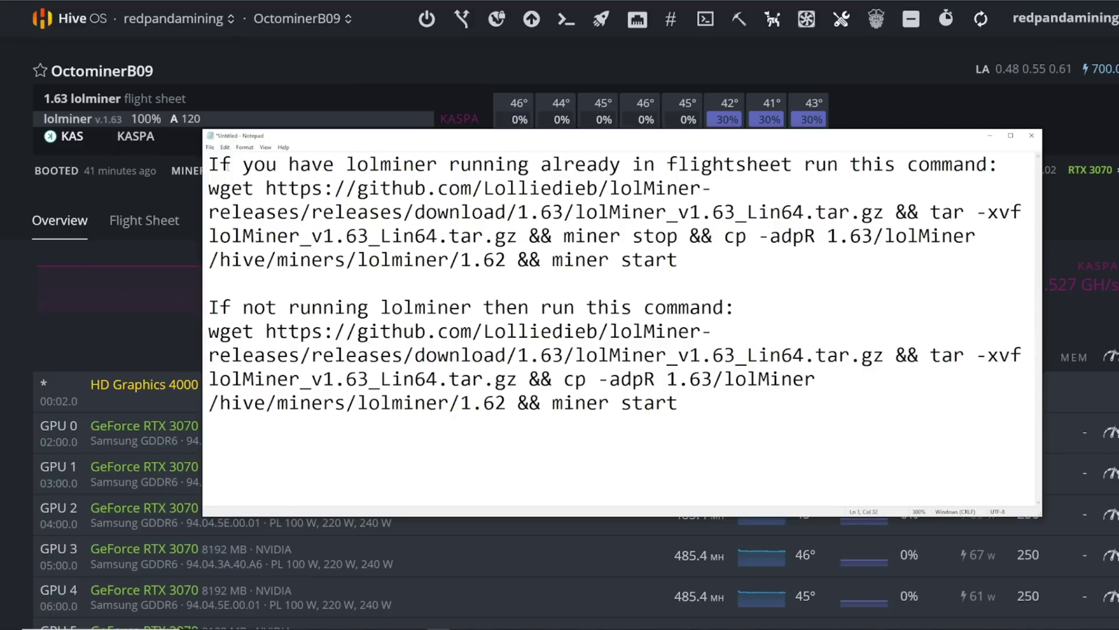
{"action": "left_click_drag", "start_coordinate": [211, 165], "coordinate": [745, 185]}
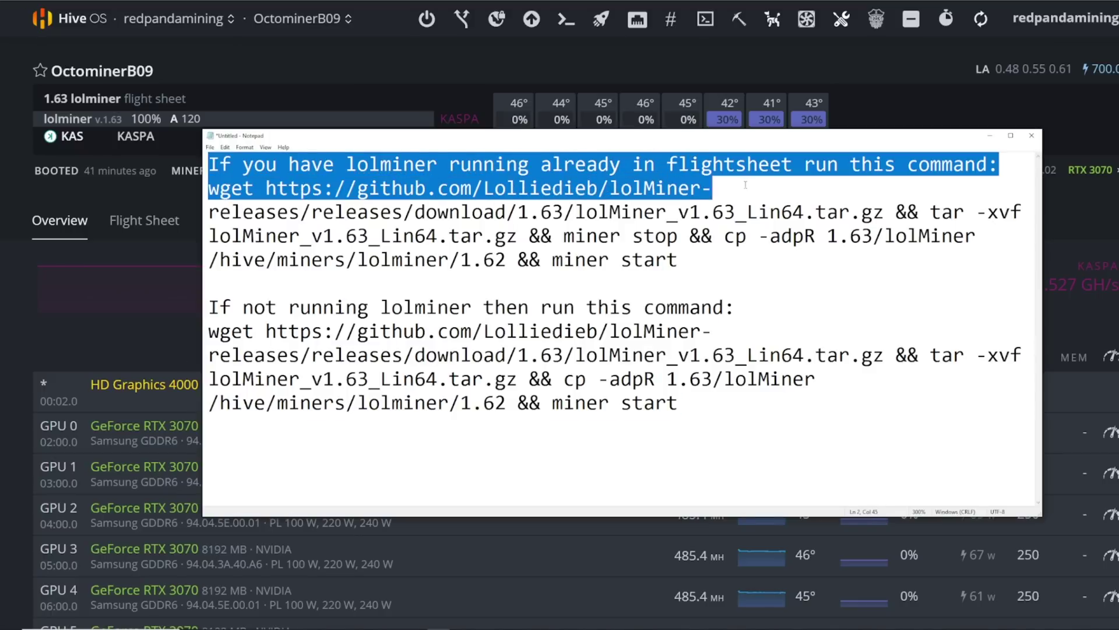
{"action": "left_click", "coordinate": [664, 165]}
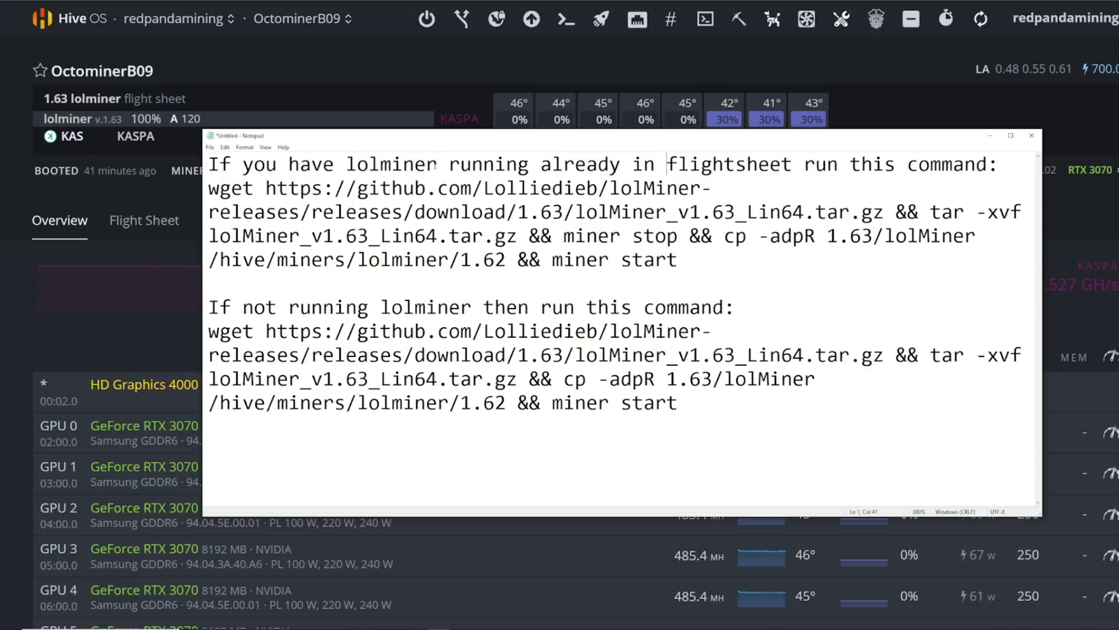
{"action": "left_click", "coordinate": [438, 165]}
{"action": "triple_click", "coordinate": [761, 252]}
{"action": "left_click_drag", "start_coordinate": [254, 307], "coordinate": [729, 307]}
{"action": "left_click", "coordinate": [733, 307]}
Highlight the second update command and its && miner stop part, then dismiss the notes.
{"action": "left_click_drag", "start_coordinate": [208, 426], "coordinate": [210, 331]}
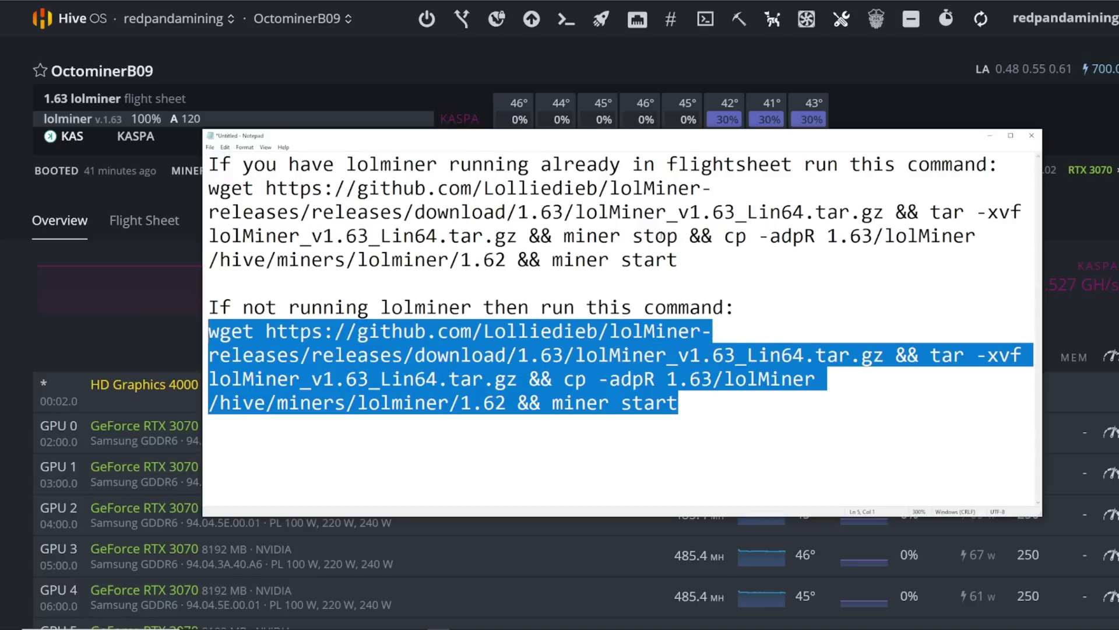
{"action": "left_click_drag", "start_coordinate": [678, 236], "coordinate": [528, 236]}
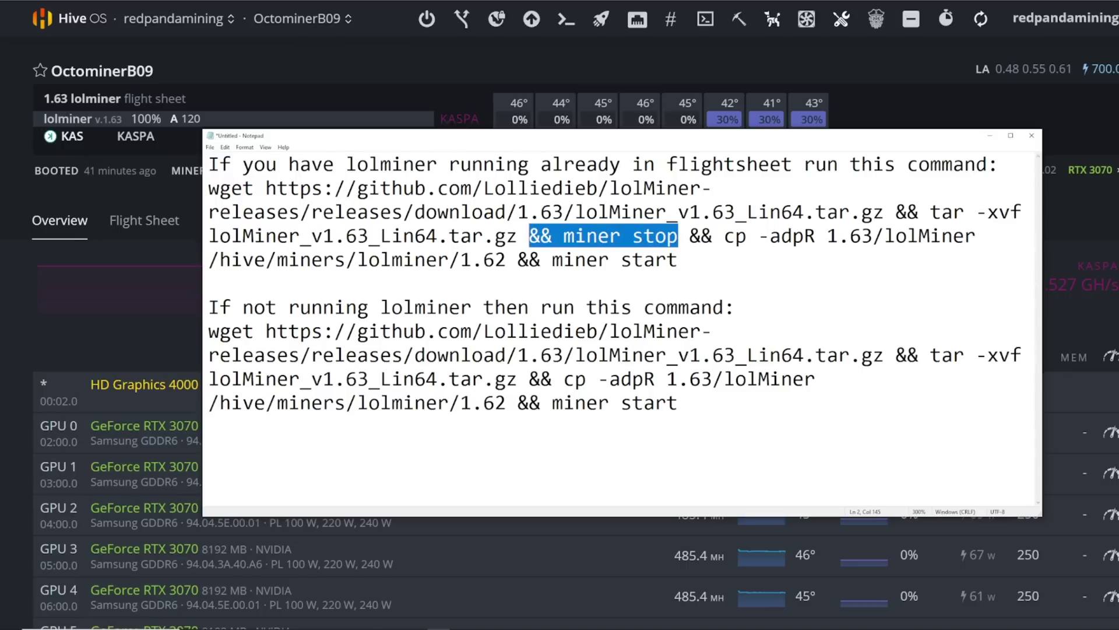
{"action": "left_click", "coordinate": [574, 287]}
{"action": "left_click_drag", "start_coordinate": [678, 420], "coordinate": [209, 162]}
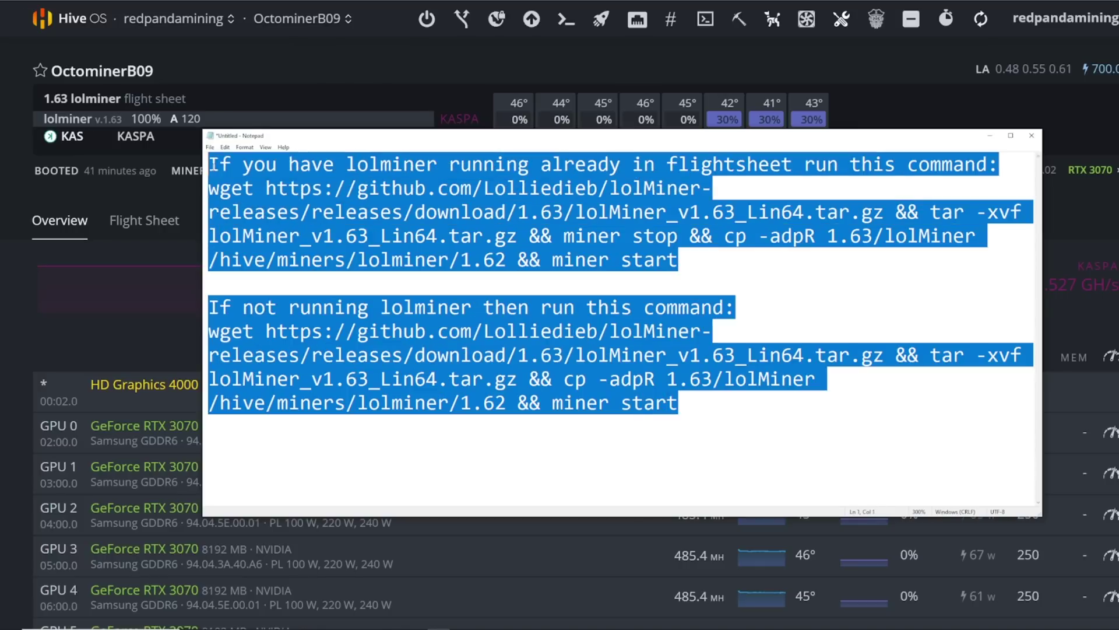
{"action": "left_click", "coordinate": [575, 355]}
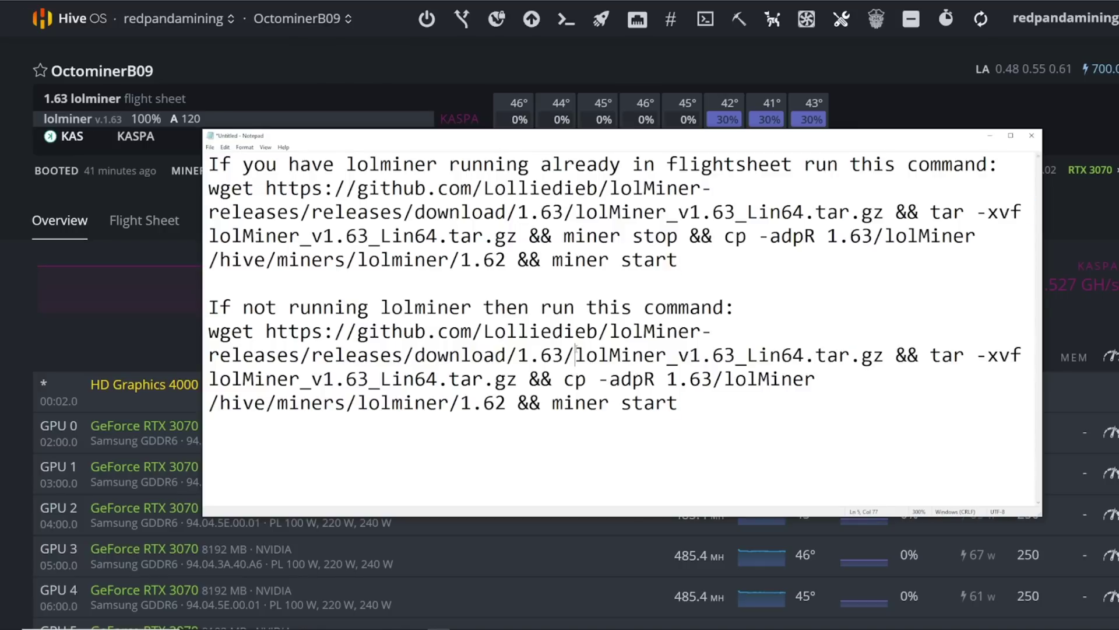
{"action": "left_click", "coordinate": [23, 194]}
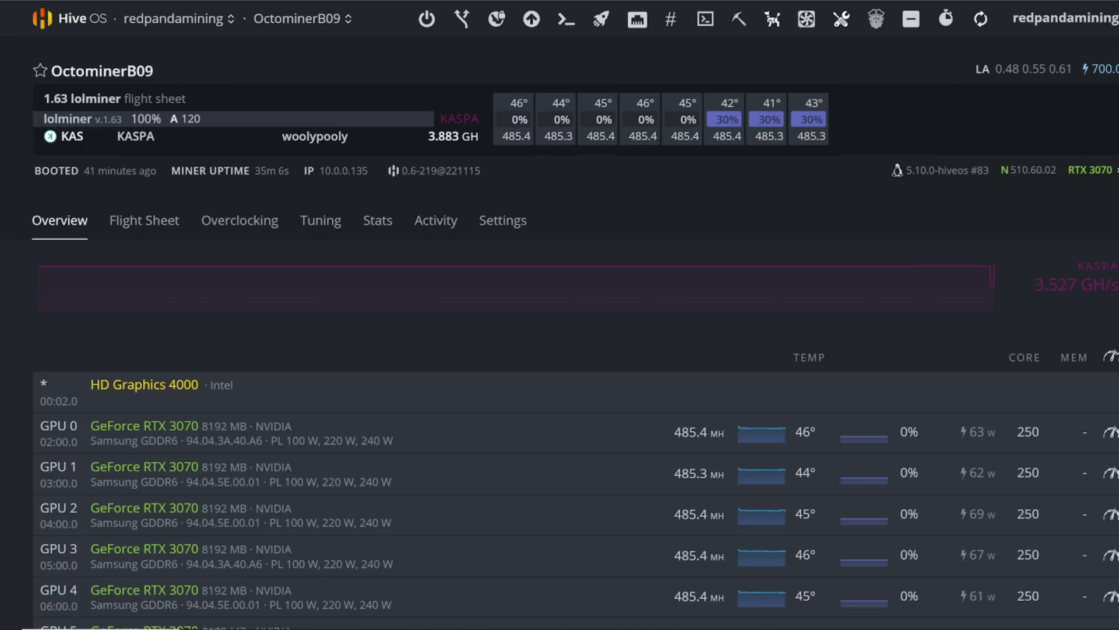
Check the Upgrade or downgrade version options, then scroll down to the rig's GPU readings.
{"action": "left_click", "coordinate": [531, 19]}
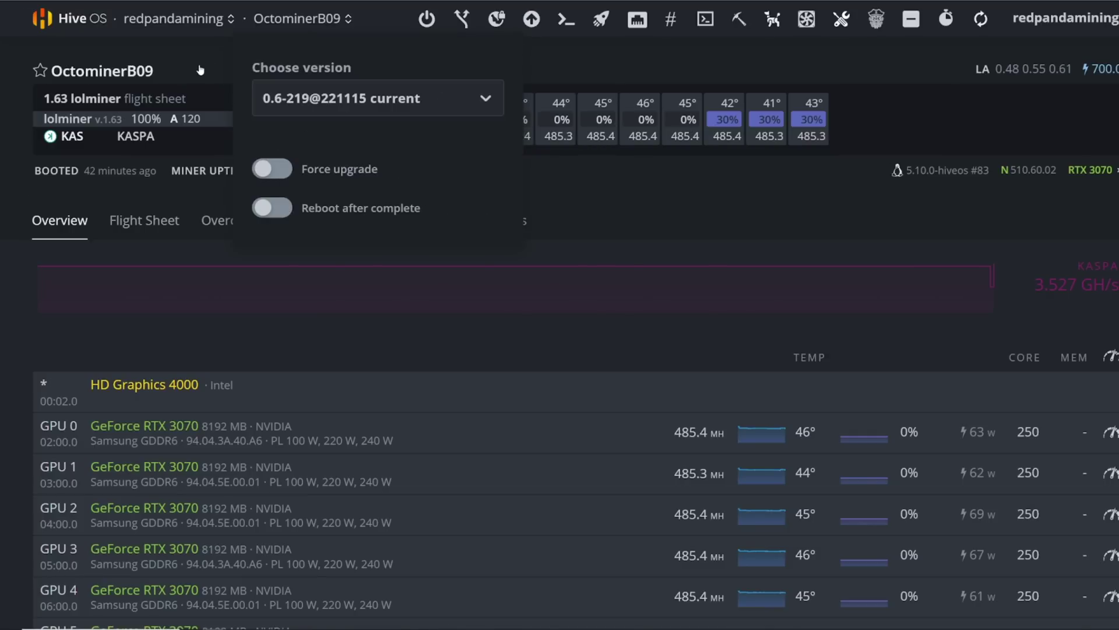
{"action": "left_click", "coordinate": [644, 205]}
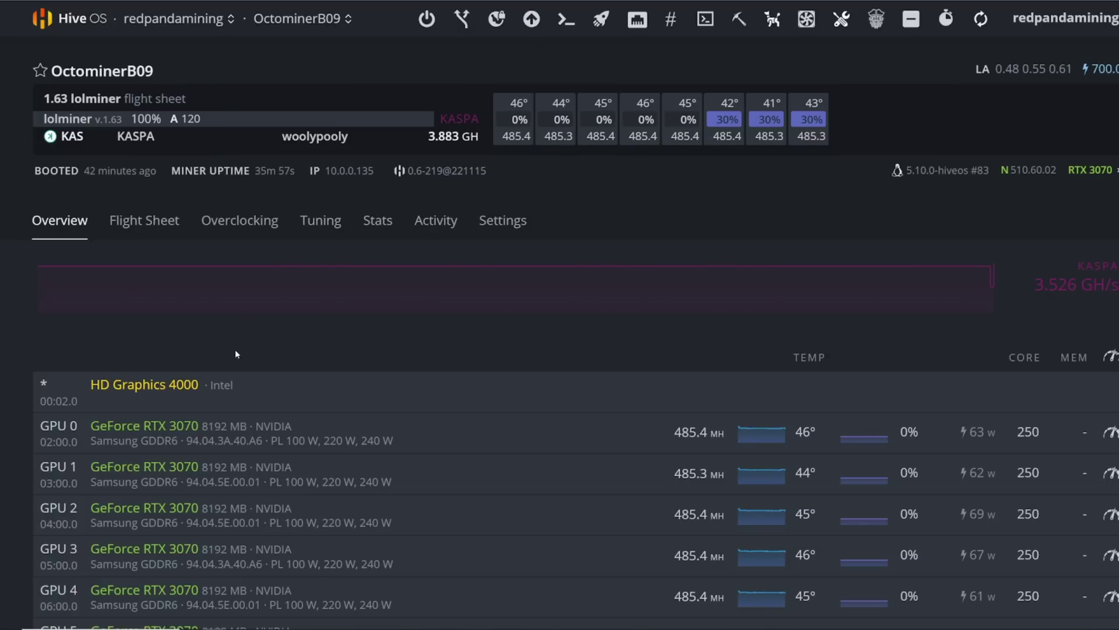
{"action": "scroll", "coordinate": [235, 353], "scroll_direction": "down", "scroll_amount": 3}
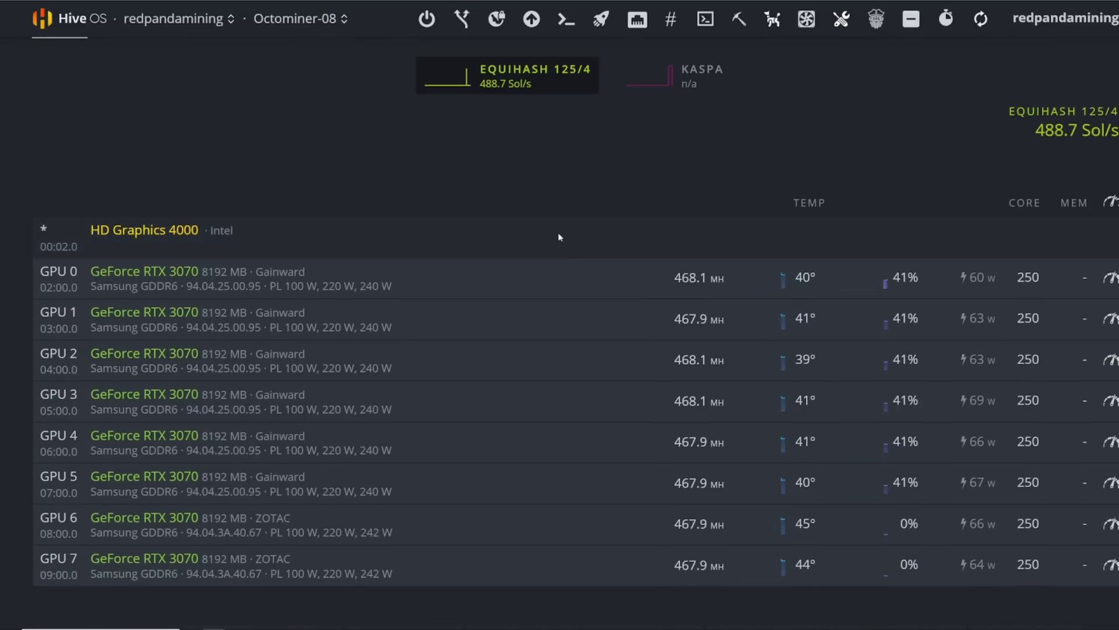
{"action": "scroll", "coordinate": [556, 268], "scroll_direction": "down", "scroll_amount": 1}
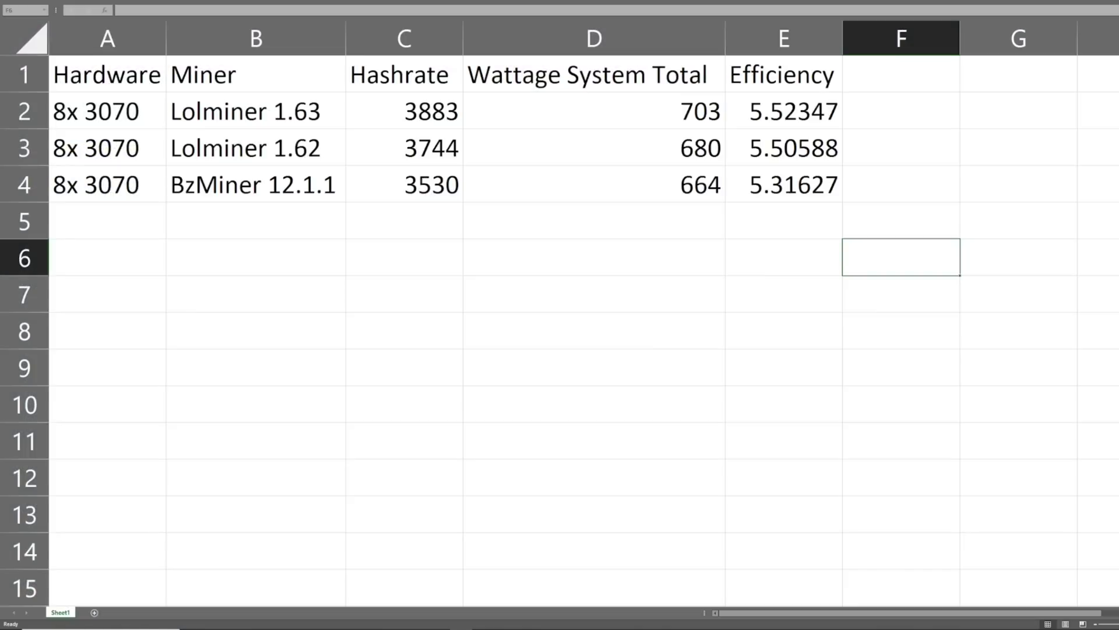
{"action": "left_click", "coordinate": [140, 114]}
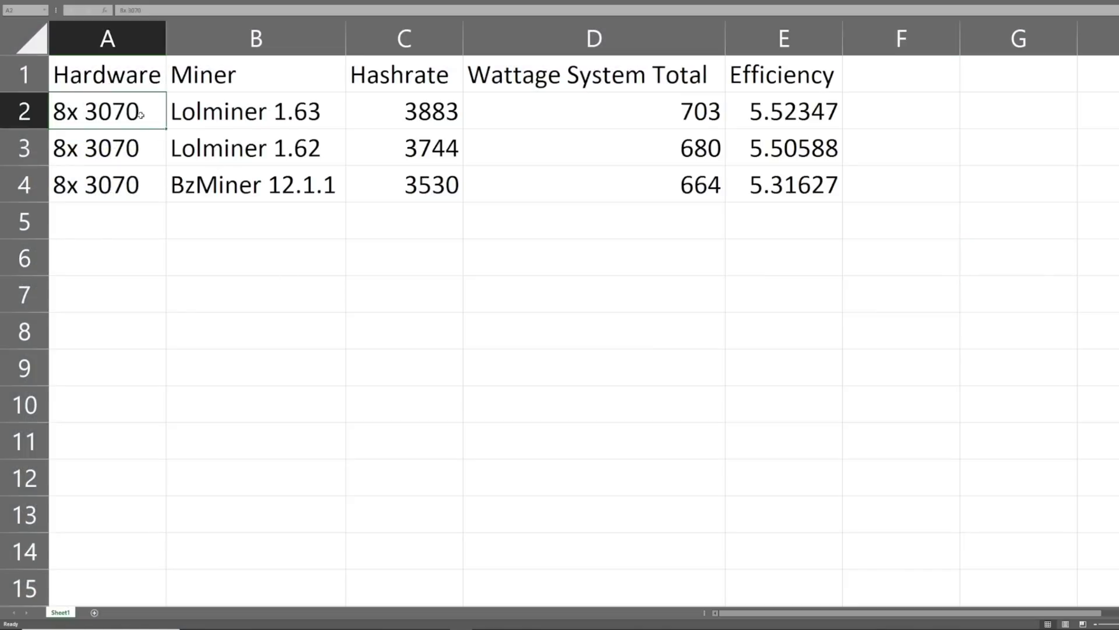
{"action": "left_click_drag", "start_coordinate": [141, 115], "coordinate": [790, 185]}
{"action": "left_click", "coordinate": [790, 185]}
{"action": "left_click_drag", "start_coordinate": [784, 111], "coordinate": [781, 179]}
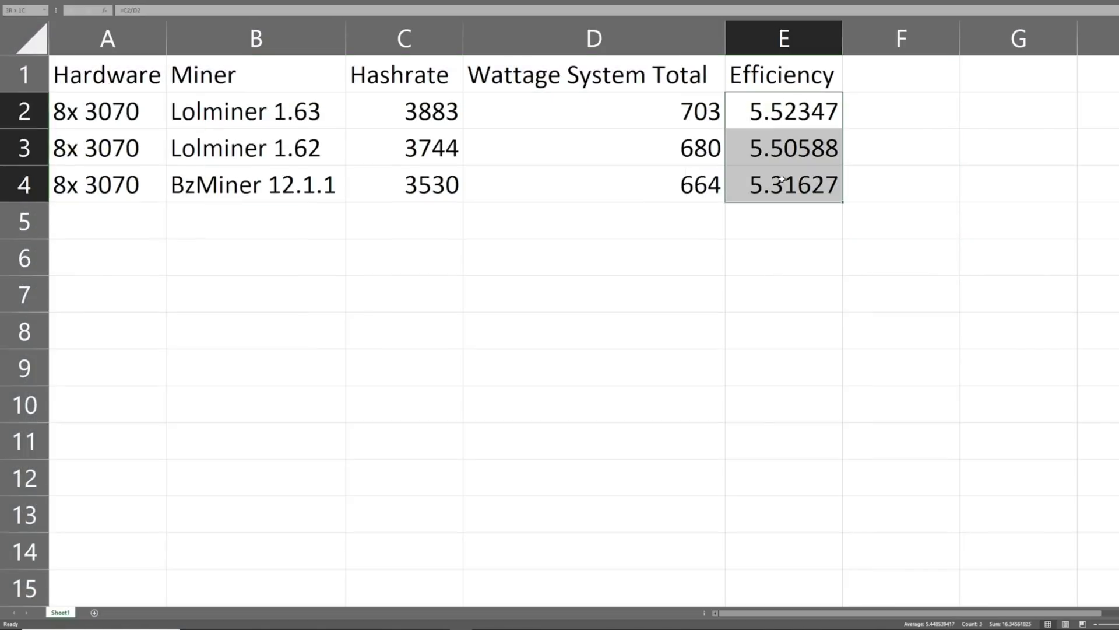
{"action": "left_click", "coordinate": [653, 110]}
{"action": "left_click", "coordinate": [549, 76]}
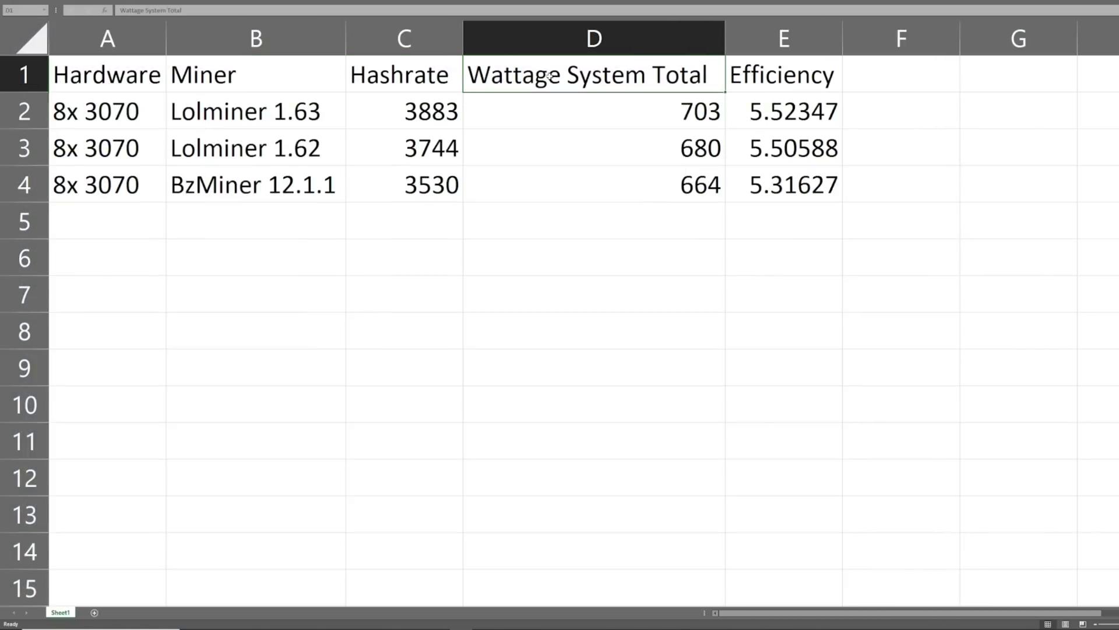
{"action": "left_click", "coordinate": [587, 106]}
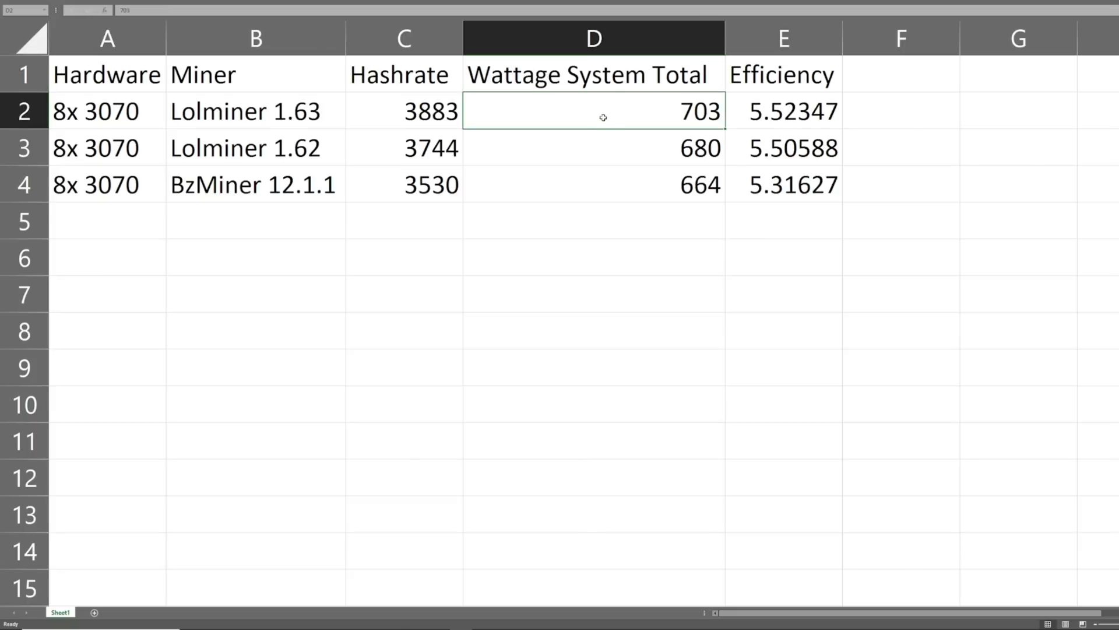
{"action": "left_click_drag", "start_coordinate": [604, 117], "coordinate": [590, 187]}
{"action": "left_click", "coordinate": [586, 188]}
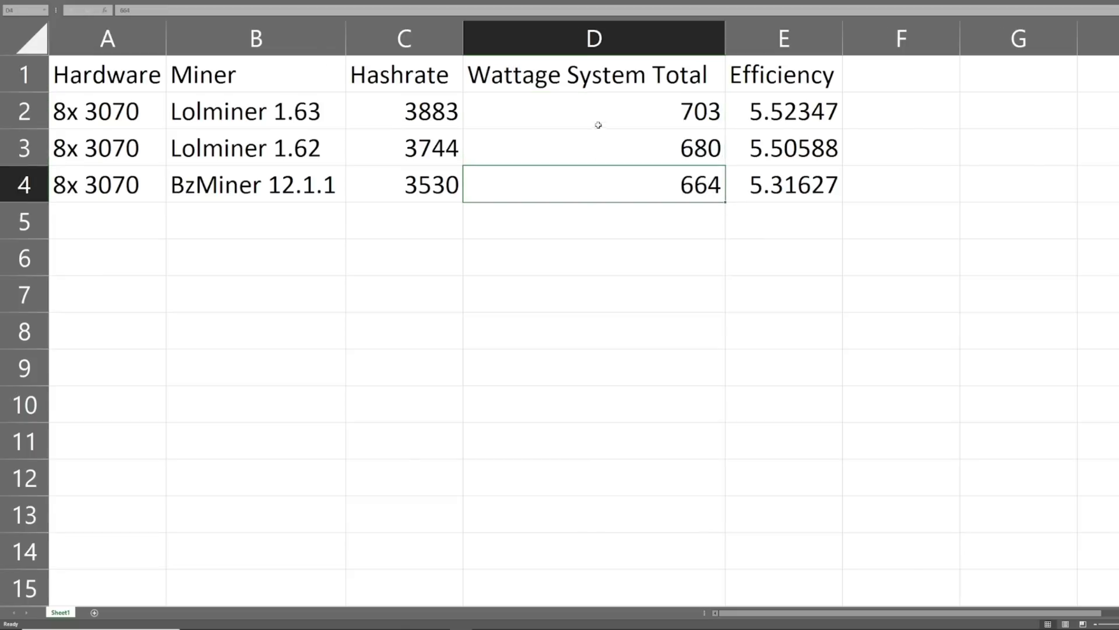
{"action": "left_click_drag", "start_coordinate": [599, 125], "coordinate": [582, 200]}
{"action": "key", "text": "Home"}
{"action": "left_click", "coordinate": [656, 97]}
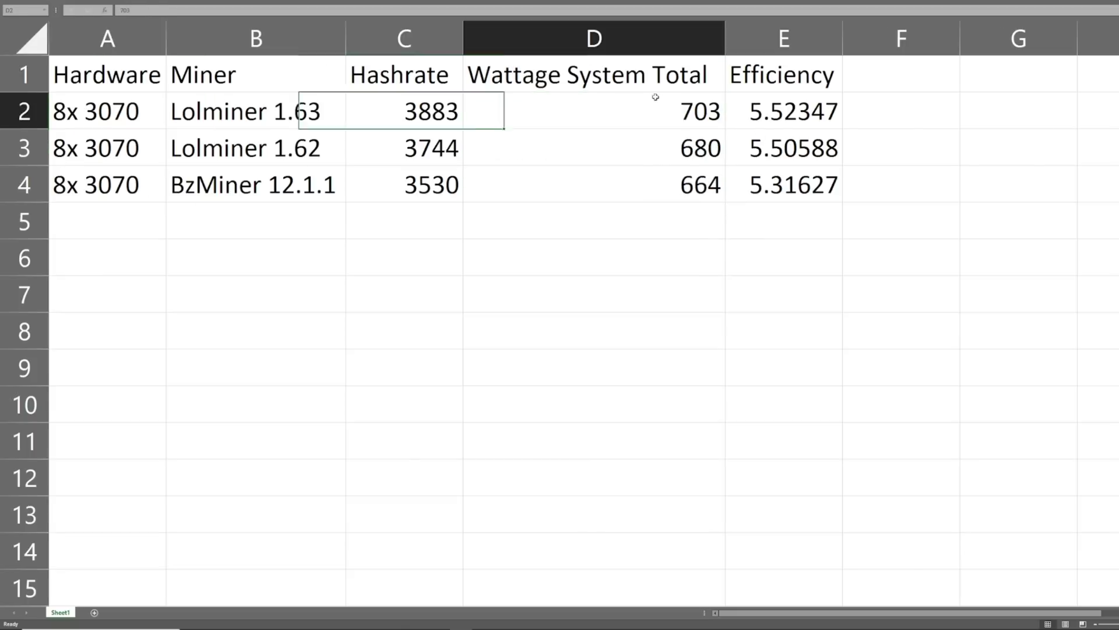
{"action": "left_click", "coordinate": [278, 125]}
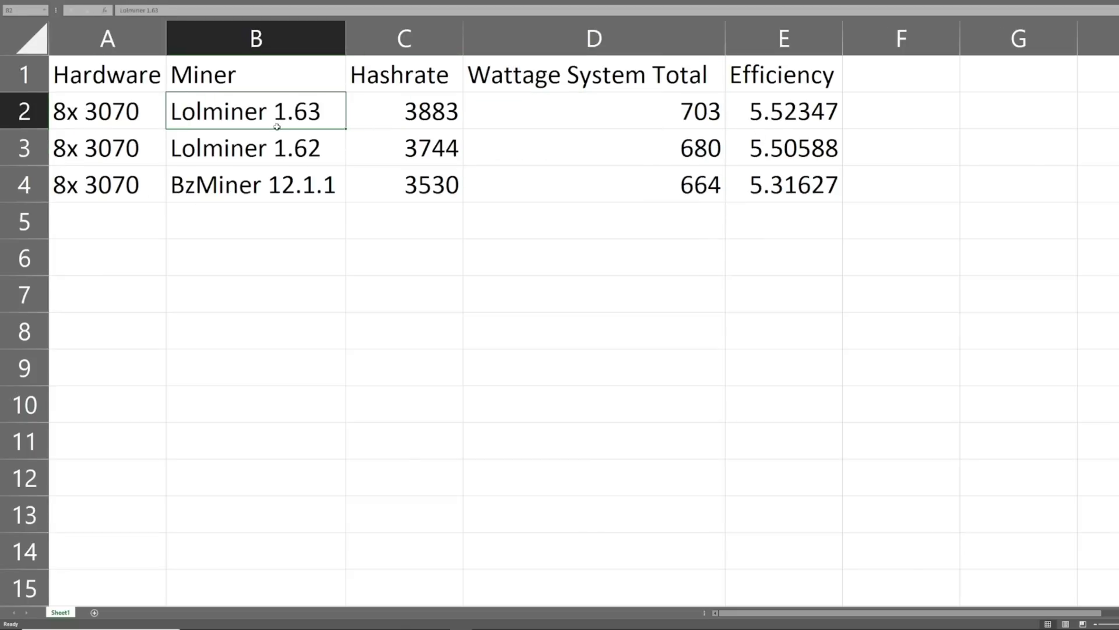
{"action": "left_click", "coordinate": [755, 123]}
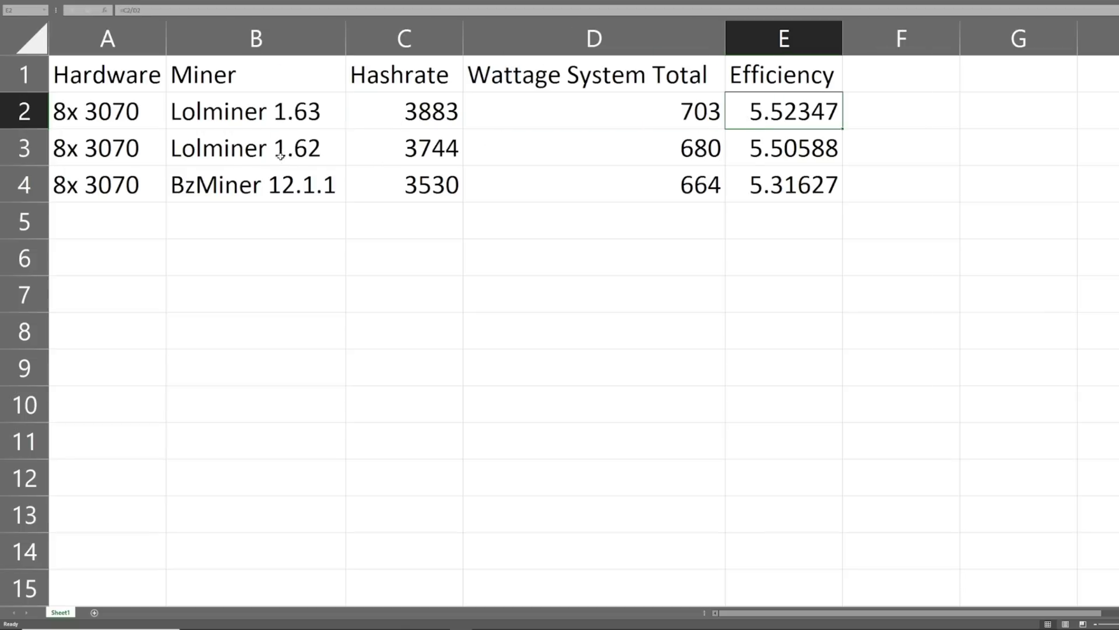
{"action": "left_click", "coordinate": [326, 156]}
{"action": "left_click", "coordinate": [670, 167]}
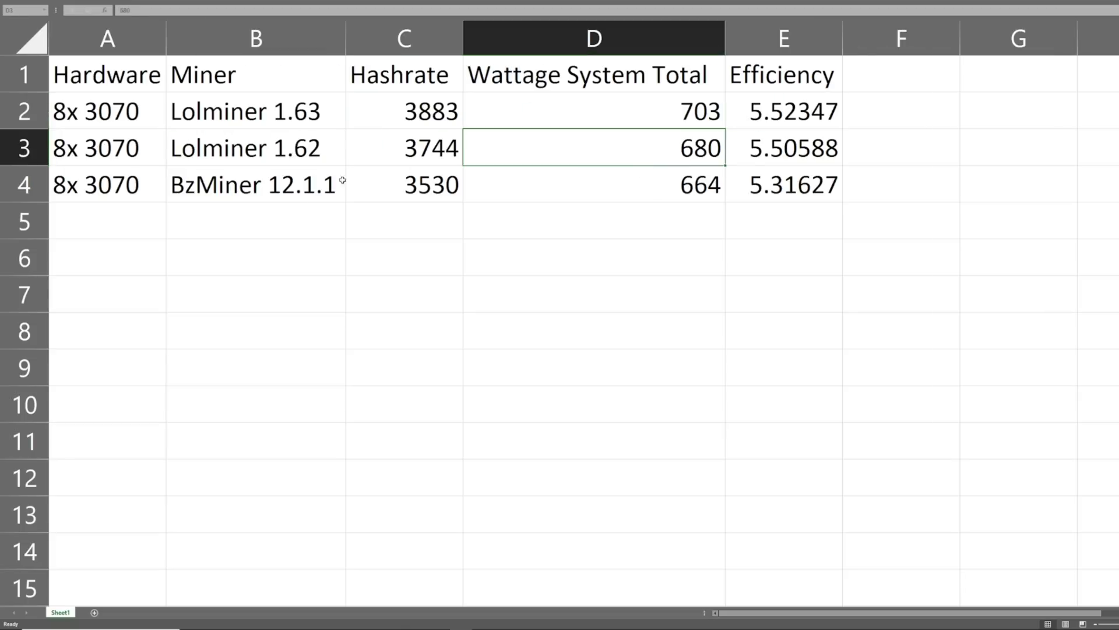
{"action": "left_click", "coordinate": [386, 147]}
{"action": "left_click", "coordinate": [398, 117]}
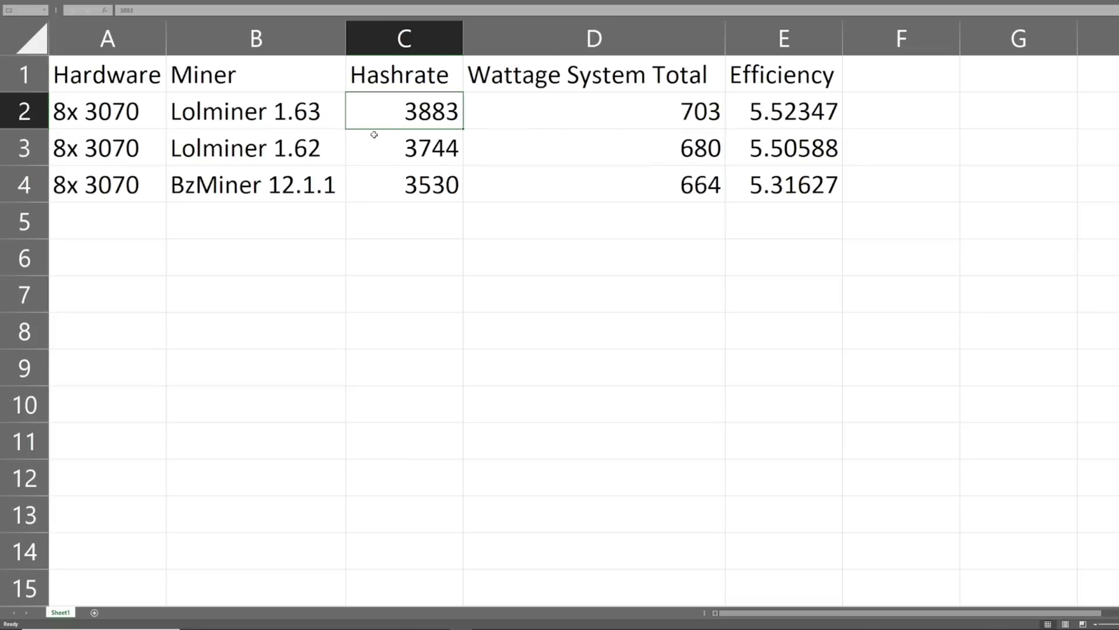
{"action": "left_click", "coordinate": [307, 154]}
{"action": "left_click", "coordinate": [307, 120]}
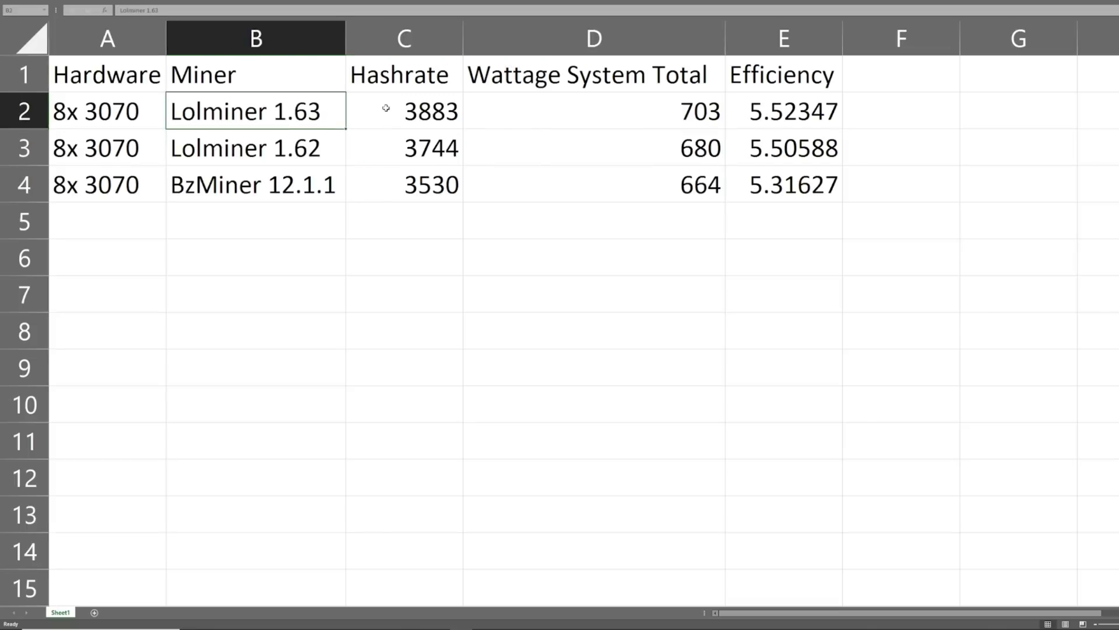
{"action": "left_click", "coordinate": [373, 189]}
{"action": "left_click", "coordinate": [285, 186]}
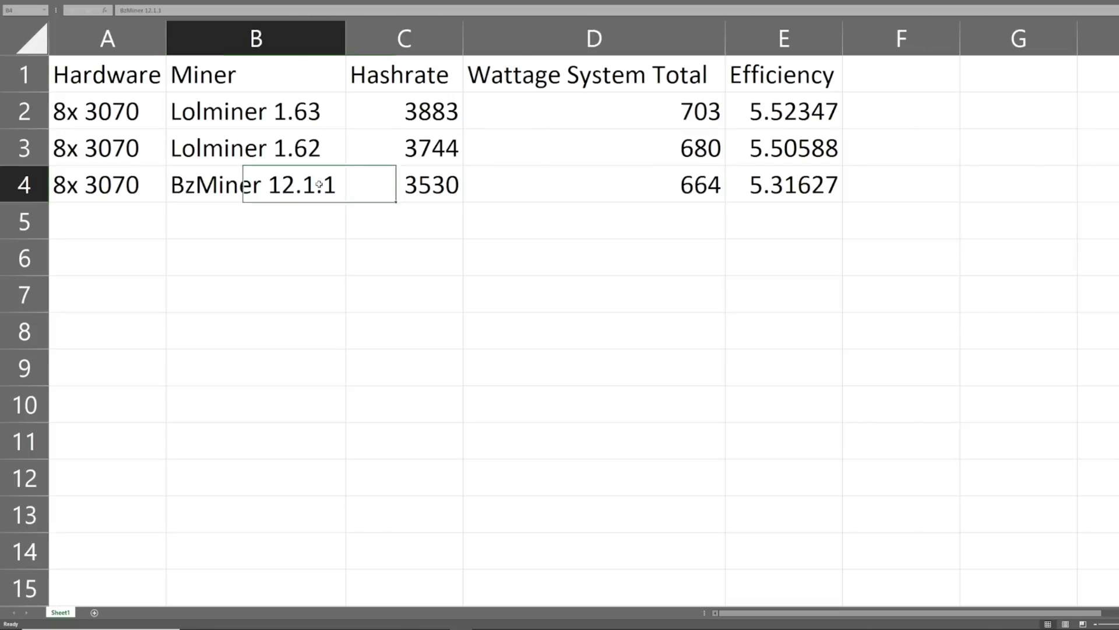
{"action": "left_click", "coordinate": [404, 192]}
{"action": "left_click", "coordinate": [794, 188]}
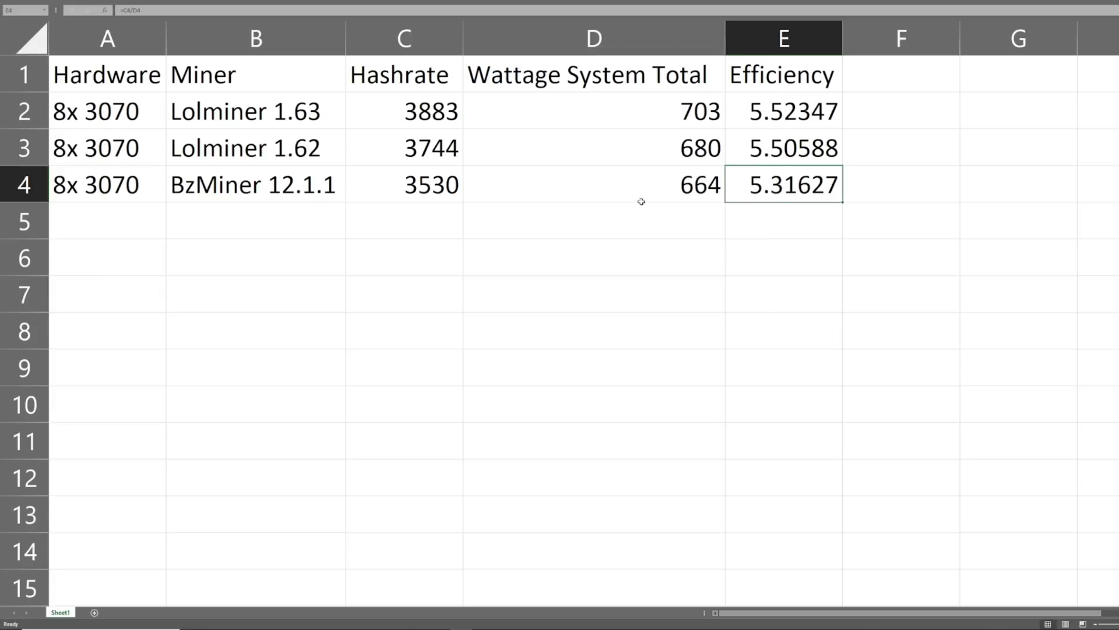
{"action": "left_click", "coordinate": [219, 146]}
{"action": "left_click", "coordinate": [217, 112]}
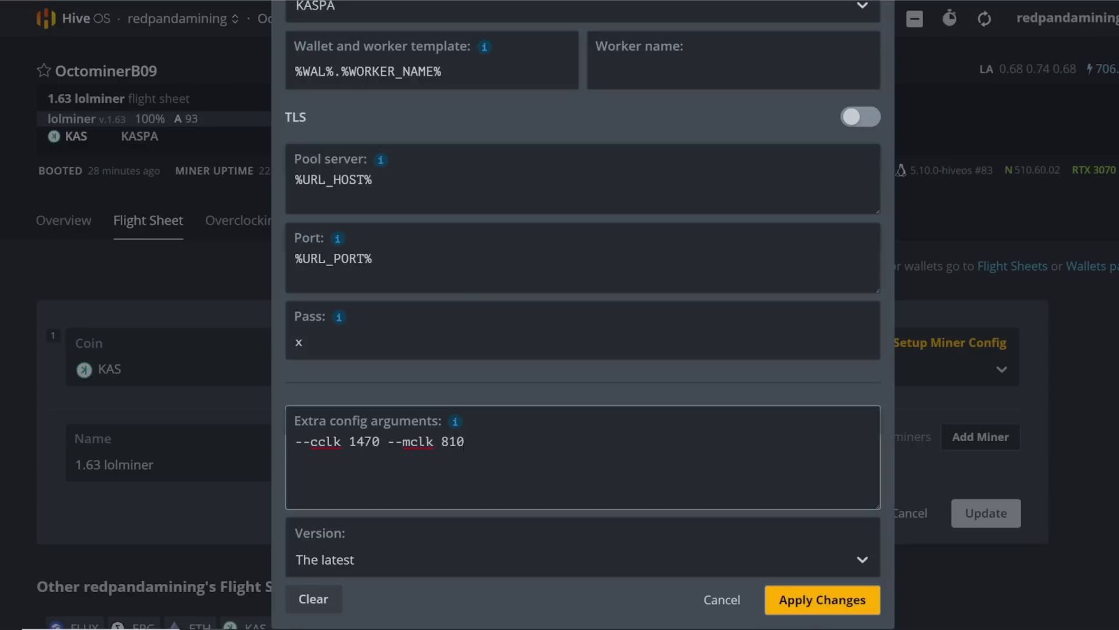
Highlight the Extra config arguments --cclk 1470 --mclk 810 in the Kaspa miner config.
{"action": "left_click_drag", "start_coordinate": [465, 441], "coordinate": [294, 441]}
{"action": "left_click", "coordinate": [520, 461]}
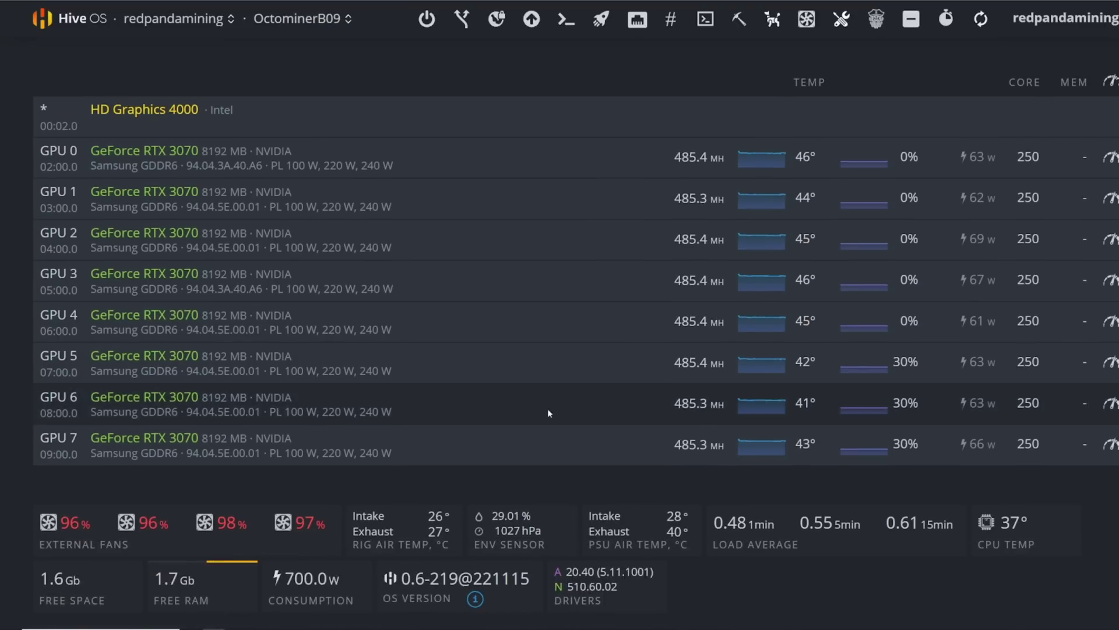
Check the Consumption tile, then scroll the rig page back to the top.
{"action": "mouse_move", "coordinate": [285, 595]}
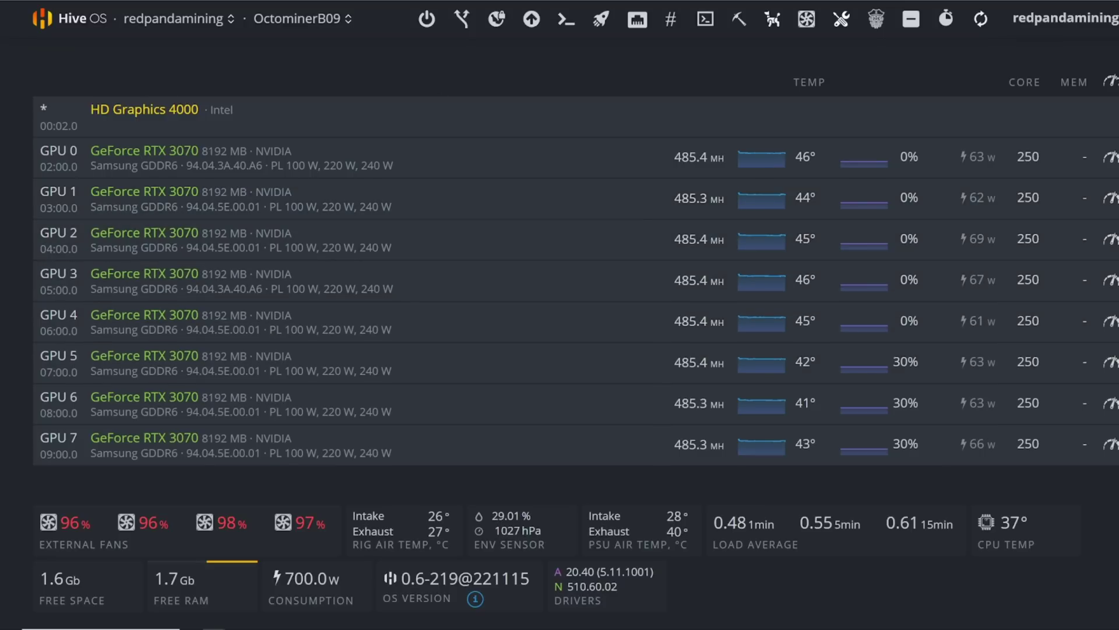
{"action": "scroll", "coordinate": [97, 82], "scroll_direction": "up", "scroll_amount": 4}
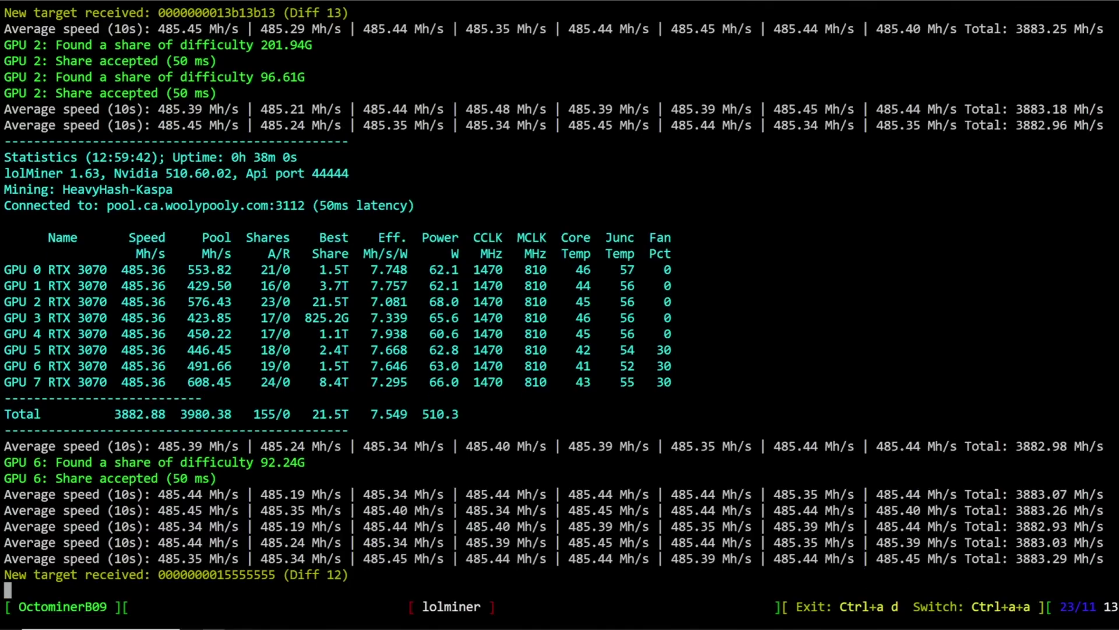
Switch the console to the Octominer-08 lolminer 1.62 session.
{"action": "key", "text": "alt+Tab"}
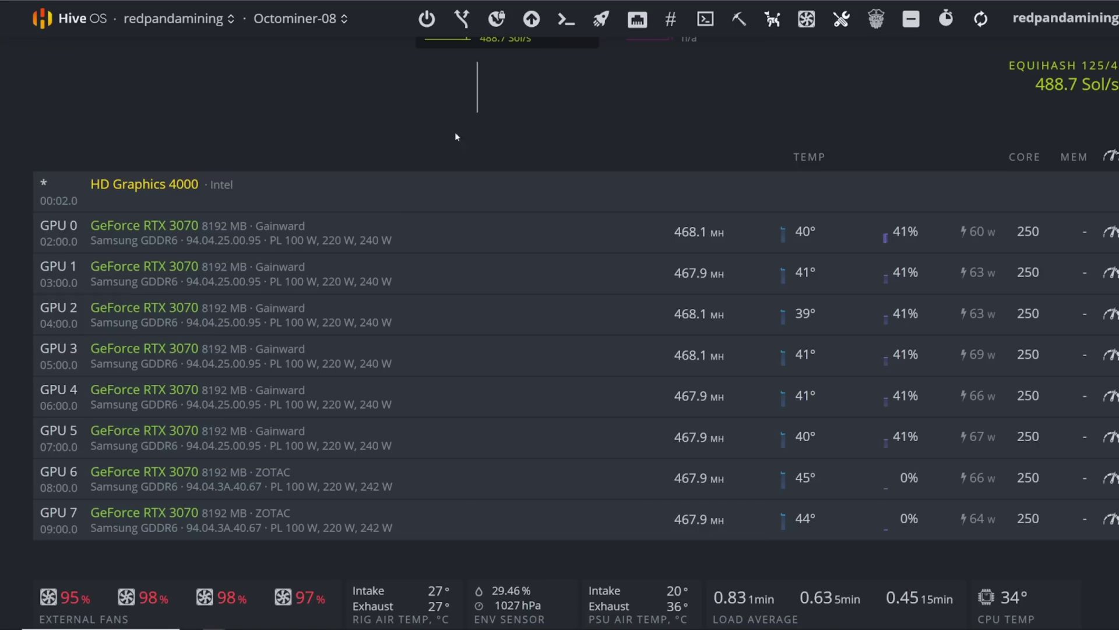
{"action": "scroll", "coordinate": [455, 132], "scroll_direction": "up", "scroll_amount": 5}
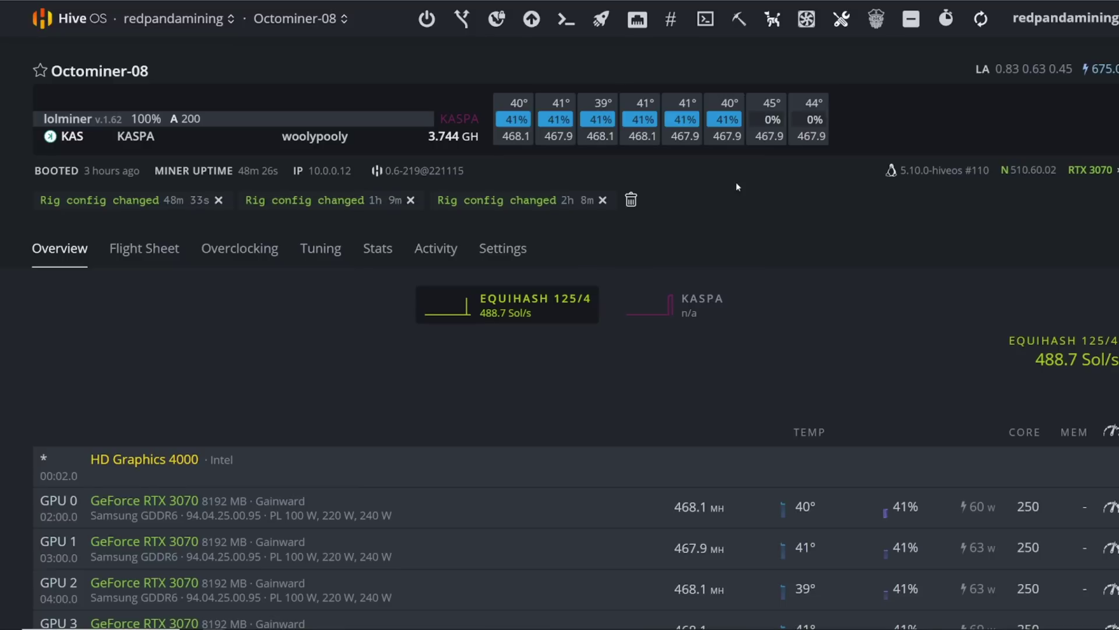
{"action": "scroll", "coordinate": [736, 182], "scroll_direction": "down", "scroll_amount": 5}
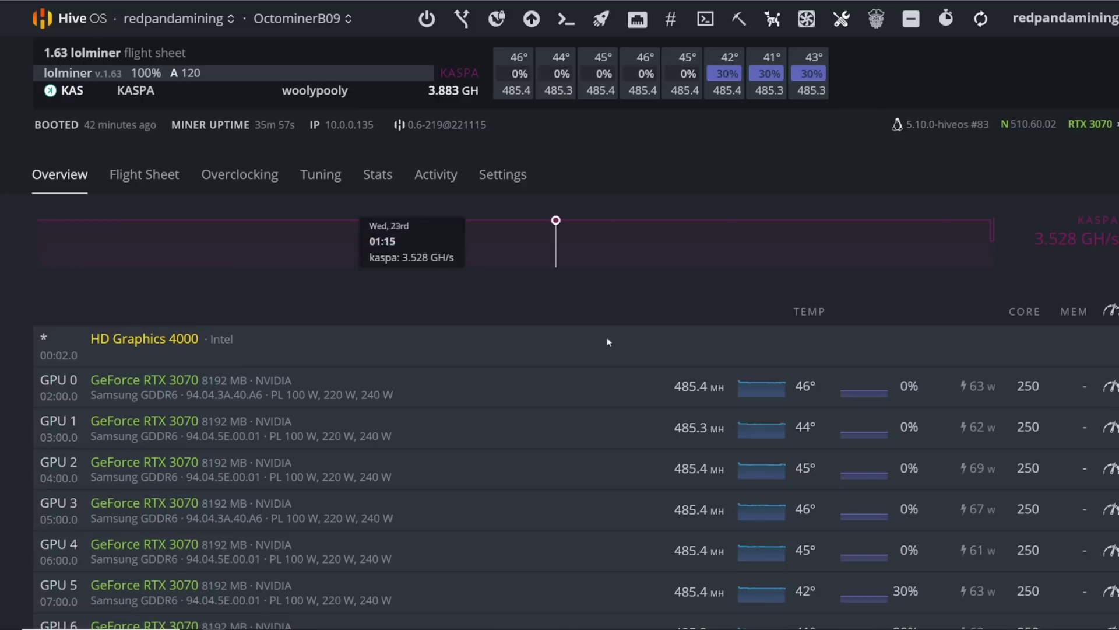
{"action": "scroll", "coordinate": [641, 373], "scroll_direction": "down", "scroll_amount": 3}
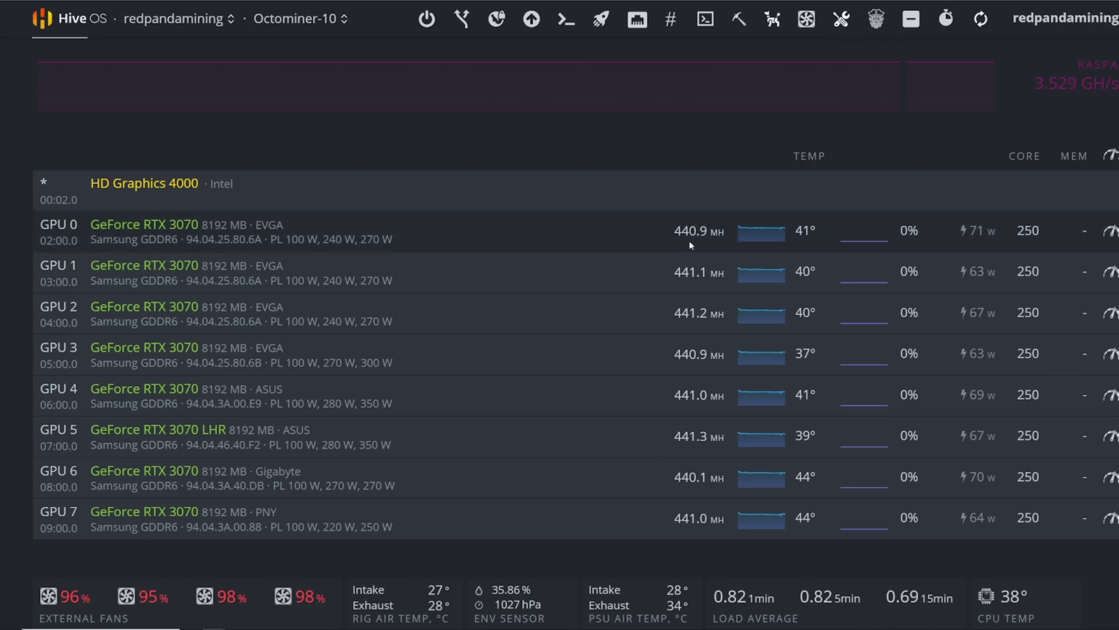
Scroll from the rig page header down to its RTX 3070 GPU list.
{"action": "scroll", "coordinate": [689, 240], "scroll_direction": "up", "scroll_amount": 4}
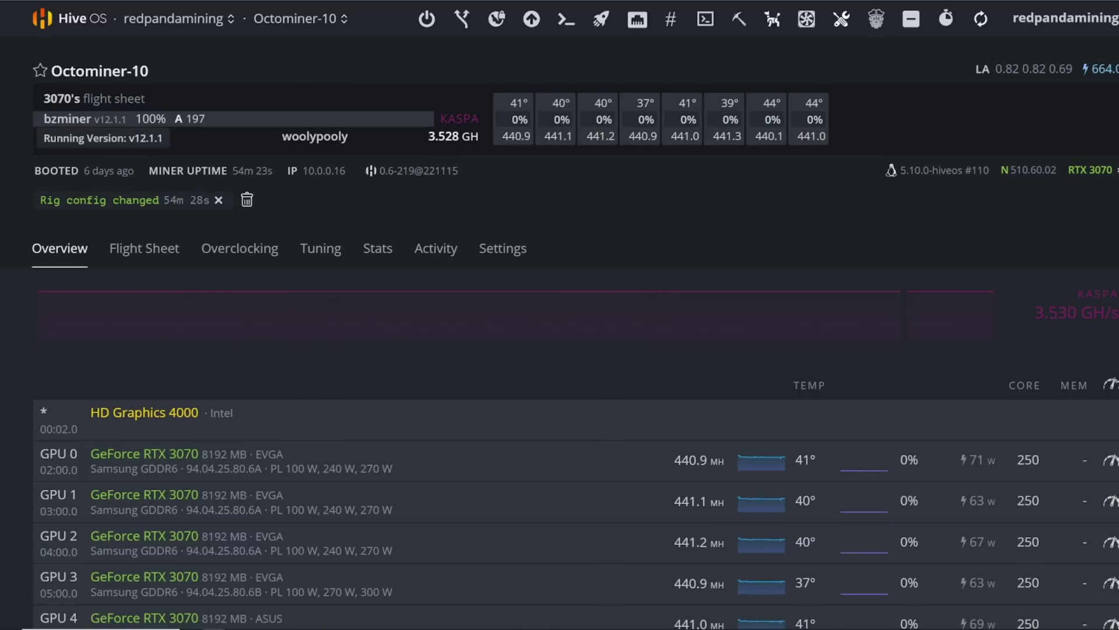
{"action": "scroll", "coordinate": [716, 285], "scroll_direction": "down", "scroll_amount": 5}
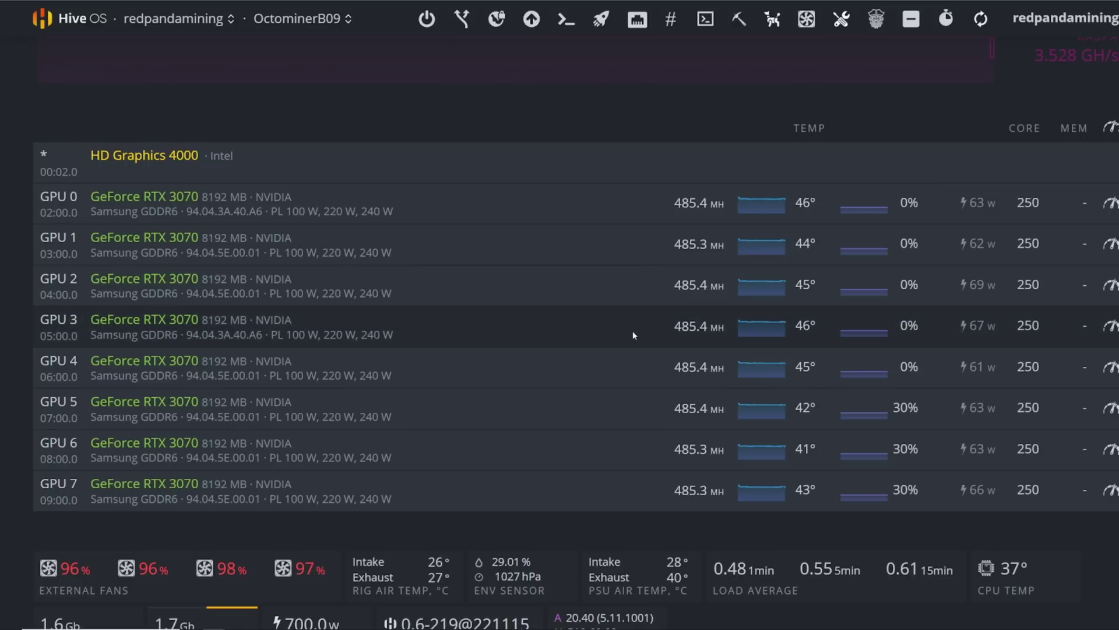
Scroll back to the top of the OctominerB09 rig page.
{"action": "scroll", "coordinate": [503, 315], "scroll_direction": "up", "scroll_amount": 4}
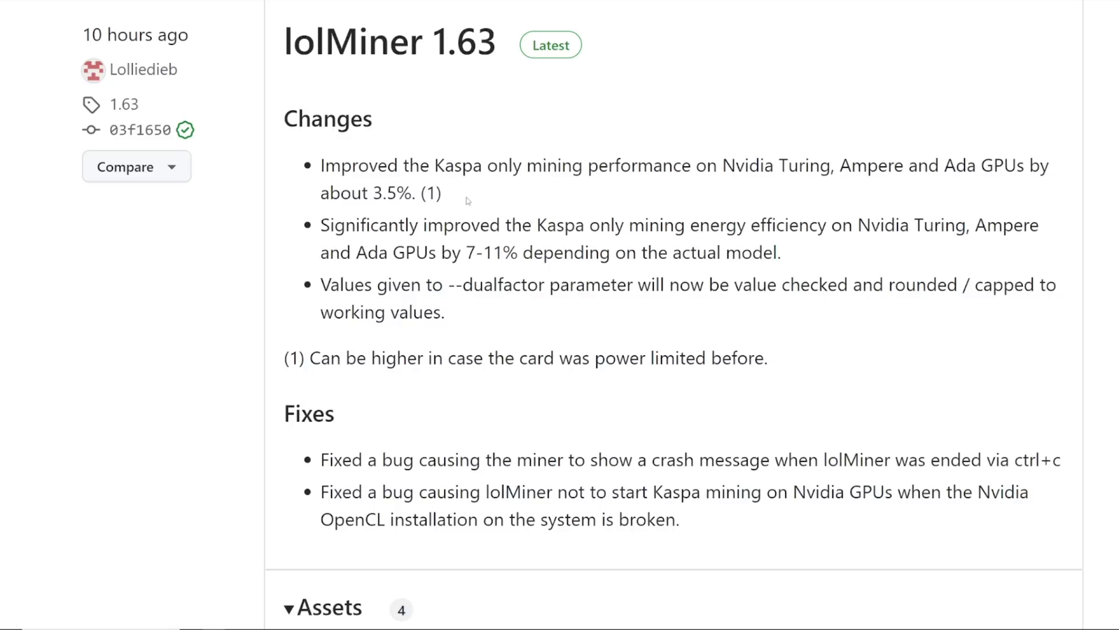
Highlight the release notes' Turing/Ampere mention and 7-11% efficiency improvement.
{"action": "left_click_drag", "start_coordinate": [321, 225], "coordinate": [567, 225]}
{"action": "left_click", "coordinate": [568, 239]}
{"action": "left_click_drag", "start_coordinate": [859, 225], "coordinate": [1001, 239]}
{"action": "left_click", "coordinate": [390, 255]}
{"action": "left_click_drag", "start_coordinate": [390, 255], "coordinate": [633, 258]}
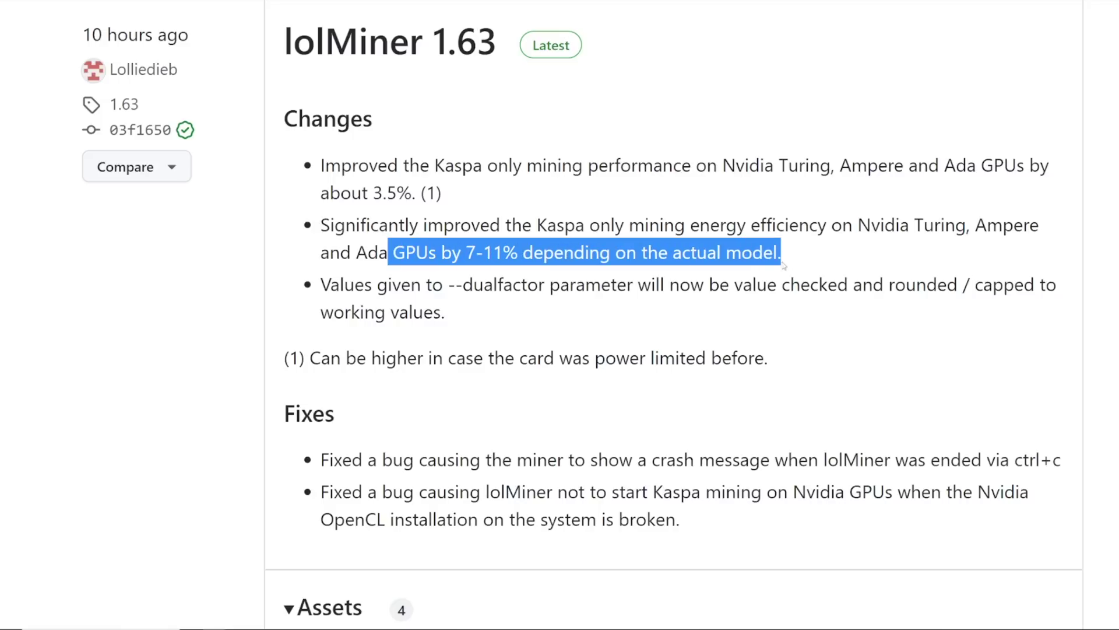
{"action": "left_click", "coordinate": [792, 264]}
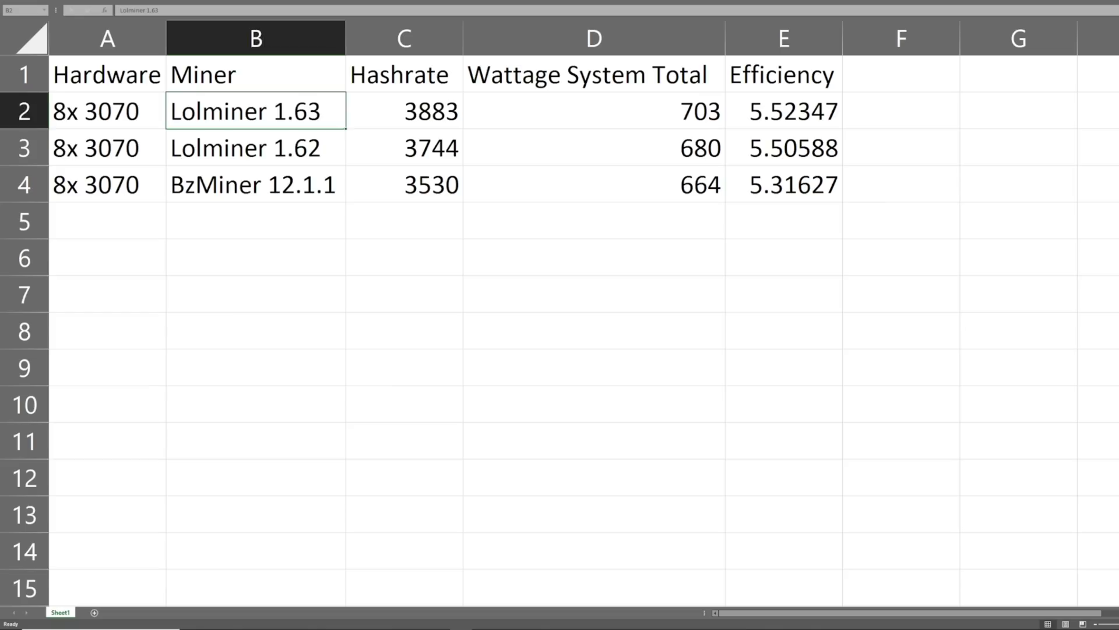
Copy the 3883 hashrate from cell C2 into WhatToMine's kHeavyHash Mh/s box.
{"action": "left_click", "coordinate": [431, 110]}
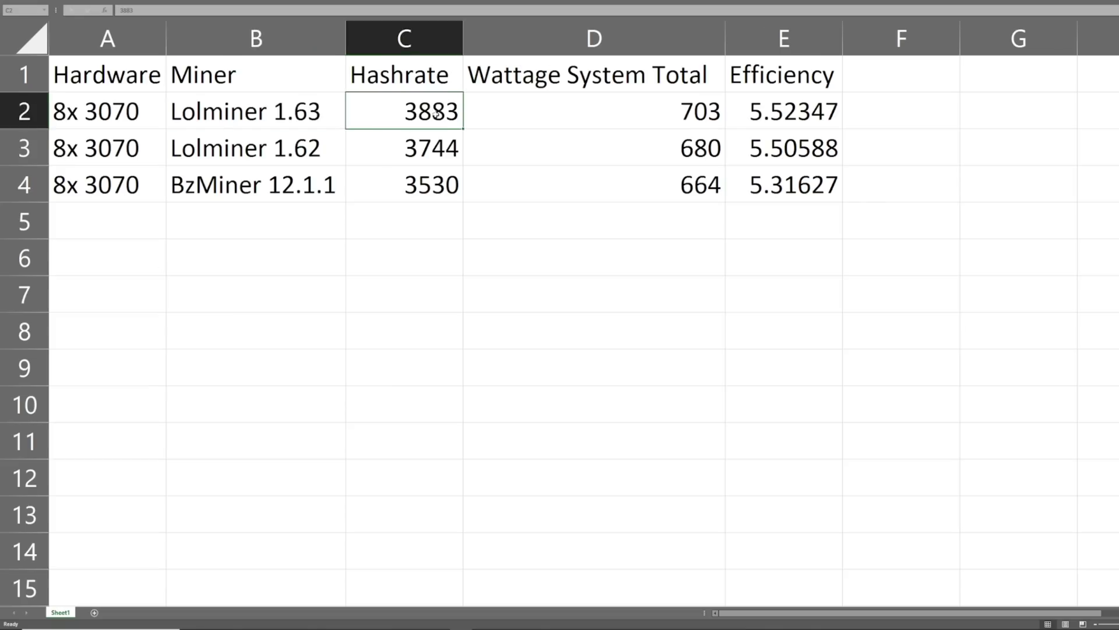
{"action": "key", "text": "ctrl+c"}
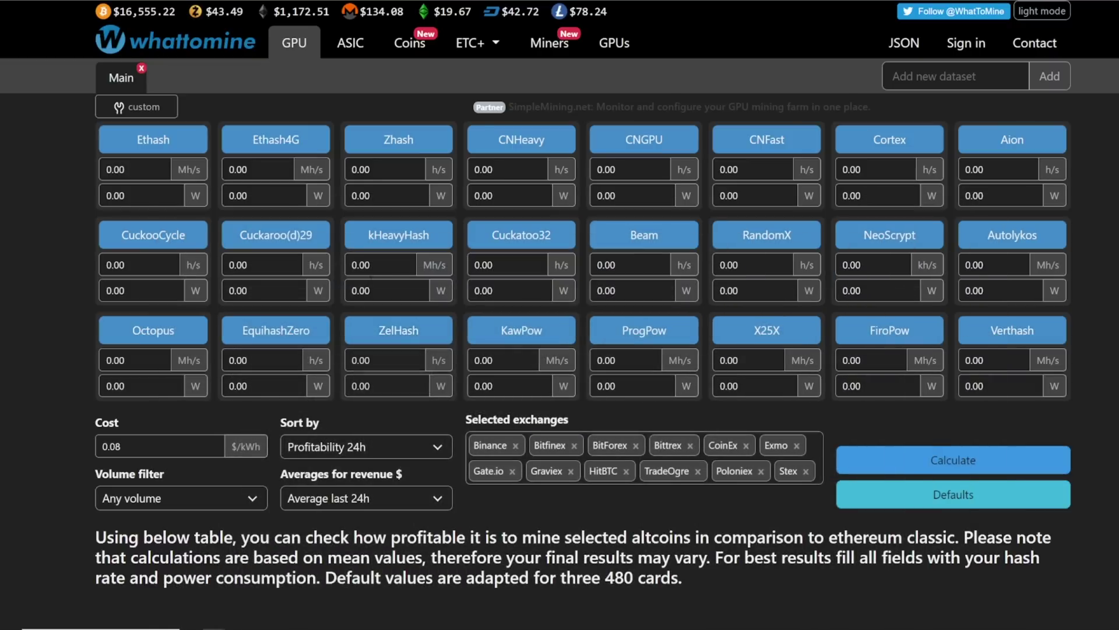
{"action": "left_click", "coordinate": [347, 269]}
Enter 3883 Mh/s kHeavyHash hashrate with 700 W power and calculate profitability.
{"action": "key", "text": "ctrl+v"}
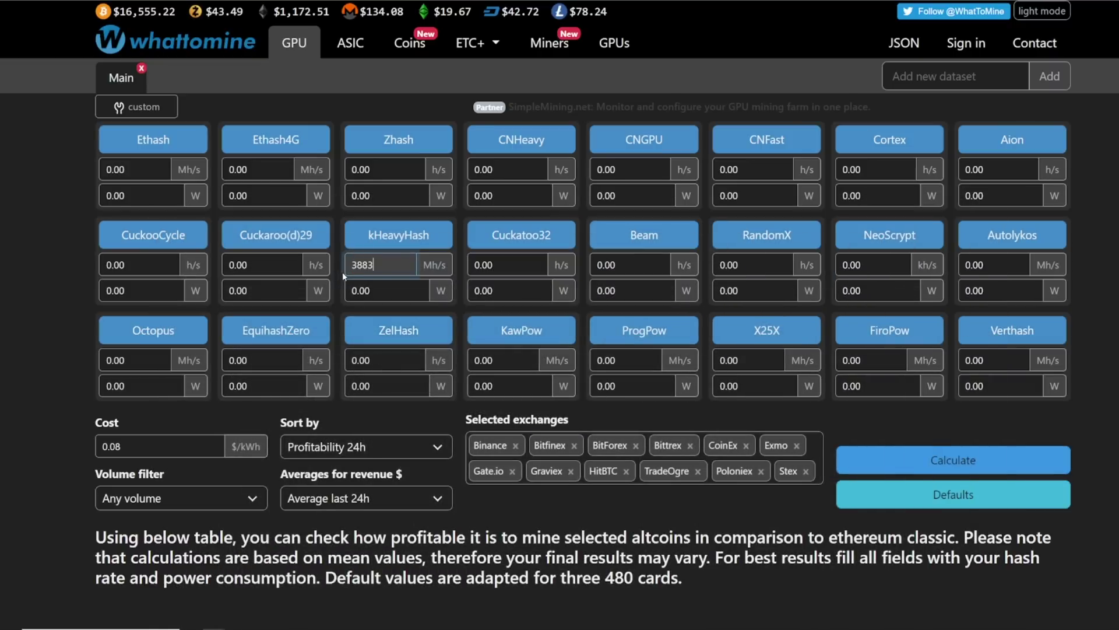
{"action": "left_click", "coordinate": [381, 292]}
{"action": "type", "text": "70"}
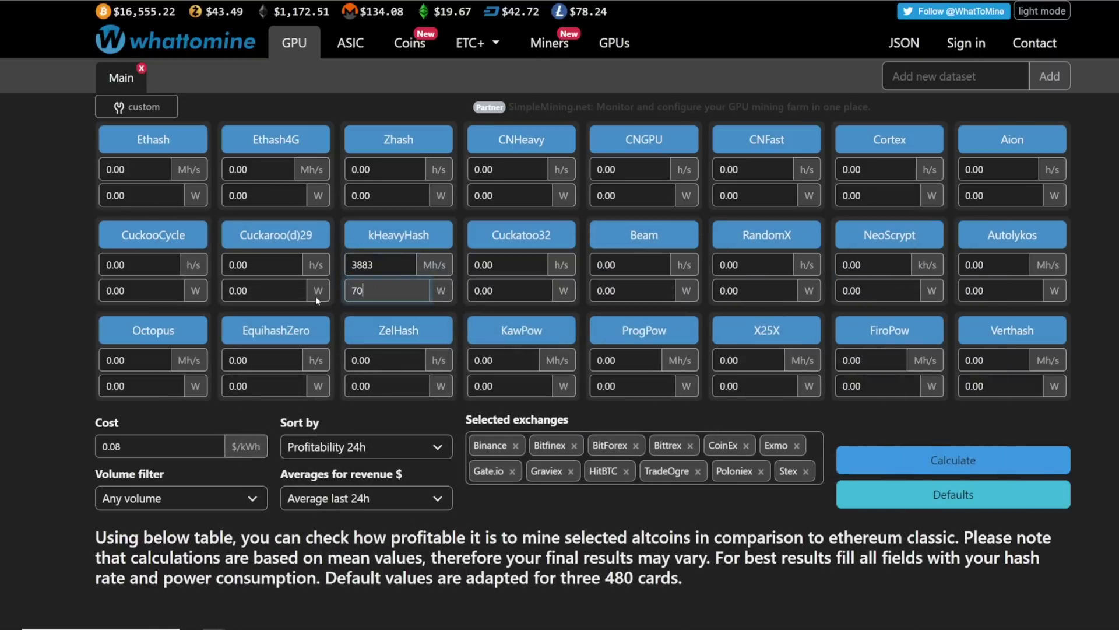
{"action": "type", "text": "0"}
{"action": "left_click", "coordinate": [908, 459]}
Check the results show Kaspa at $1.96 revenue and $0.61 daily profit at 0.08 $/kWh.
{"action": "scroll", "coordinate": [359, 319], "scroll_direction": "down", "scroll_amount": 5}
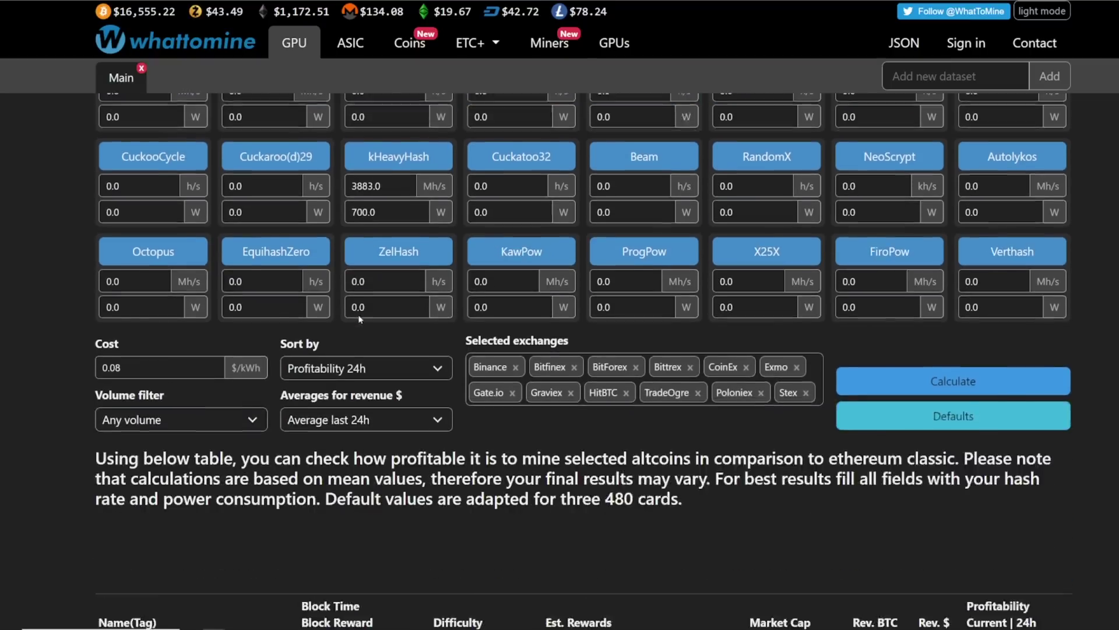
{"action": "scroll", "coordinate": [360, 319], "scroll_direction": "down", "scroll_amount": 3}
{"action": "scroll", "coordinate": [187, 246], "scroll_direction": "up", "scroll_amount": 1}
{"action": "left_click", "coordinate": [150, 232]}
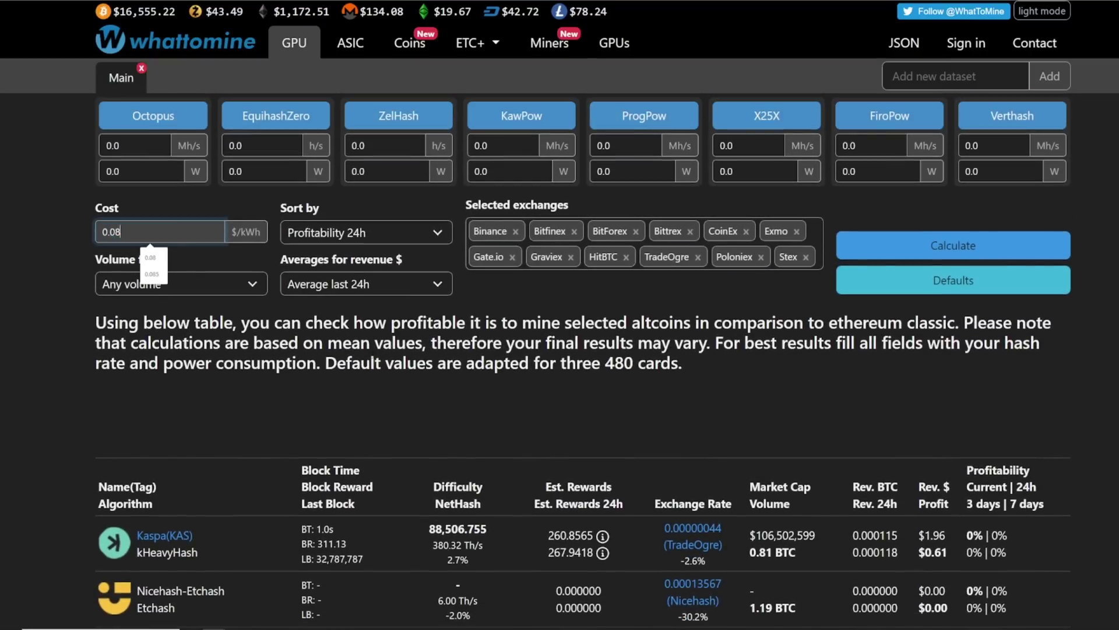
{"action": "scroll", "coordinate": [366, 348], "scroll_direction": "down", "scroll_amount": 3}
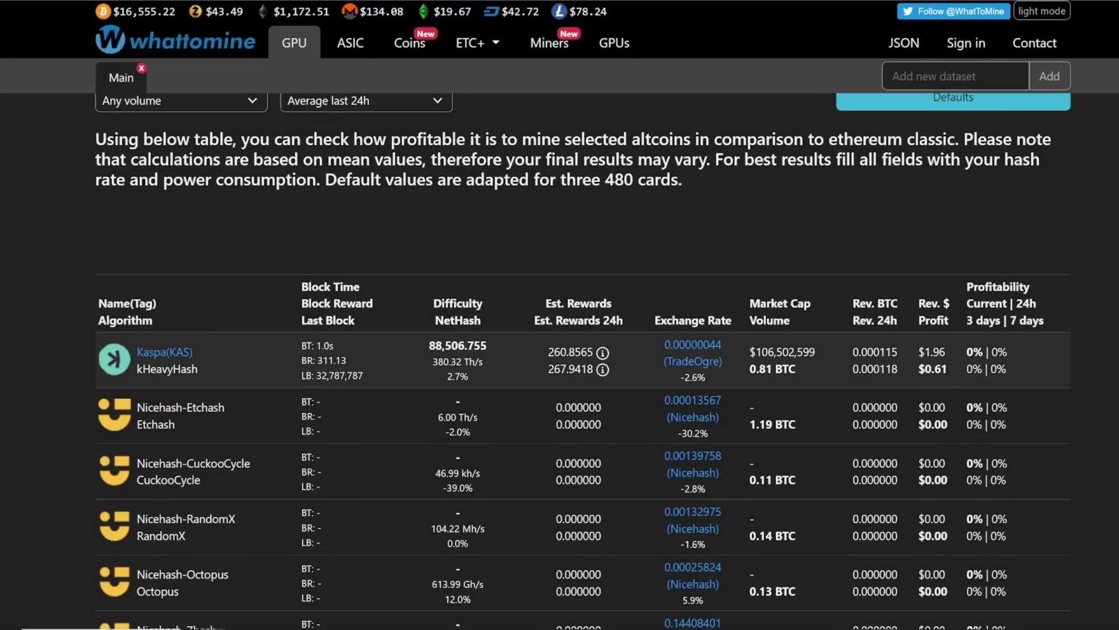
{"action": "left_click_drag", "start_coordinate": [857, 374], "coordinate": [901, 325]}
{"action": "left_click", "coordinate": [871, 272]}
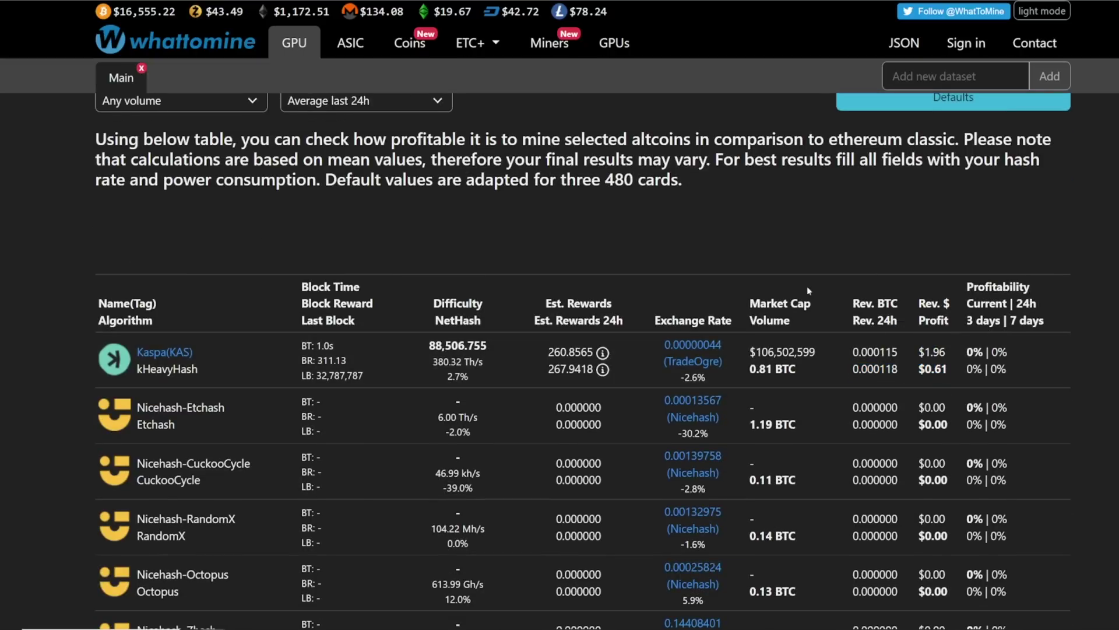
{"action": "scroll", "coordinate": [807, 291], "scroll_direction": "down", "scroll_amount": 2}
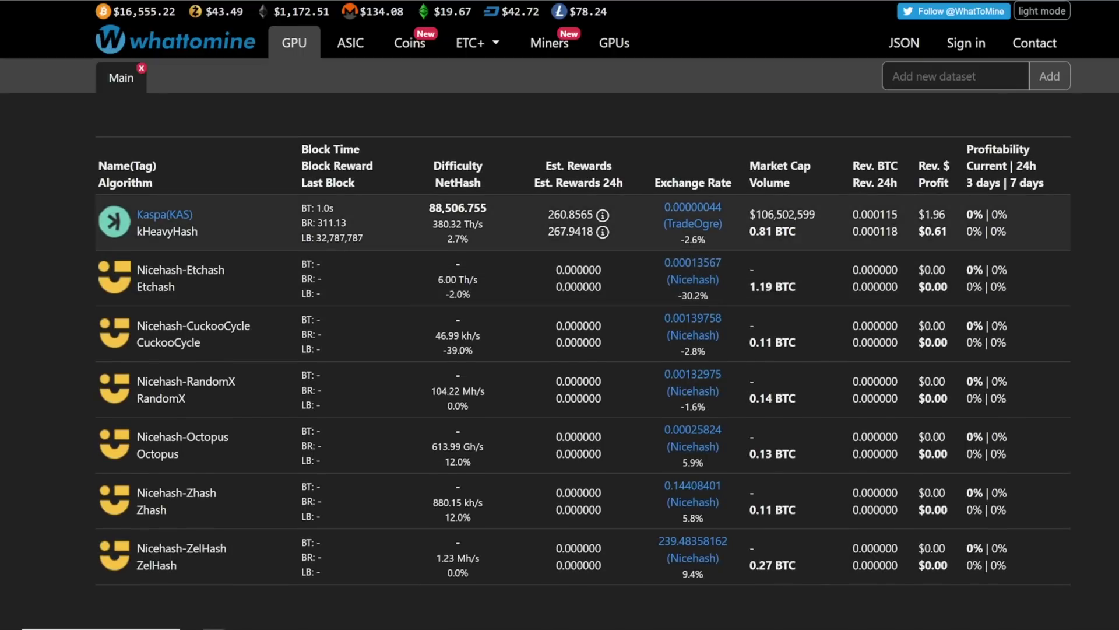
{"action": "scroll", "coordinate": [470, 235], "scroll_direction": "up", "scroll_amount": 3}
{"action": "left_click_drag", "start_coordinate": [131, 142], "coordinate": [109, 140]}
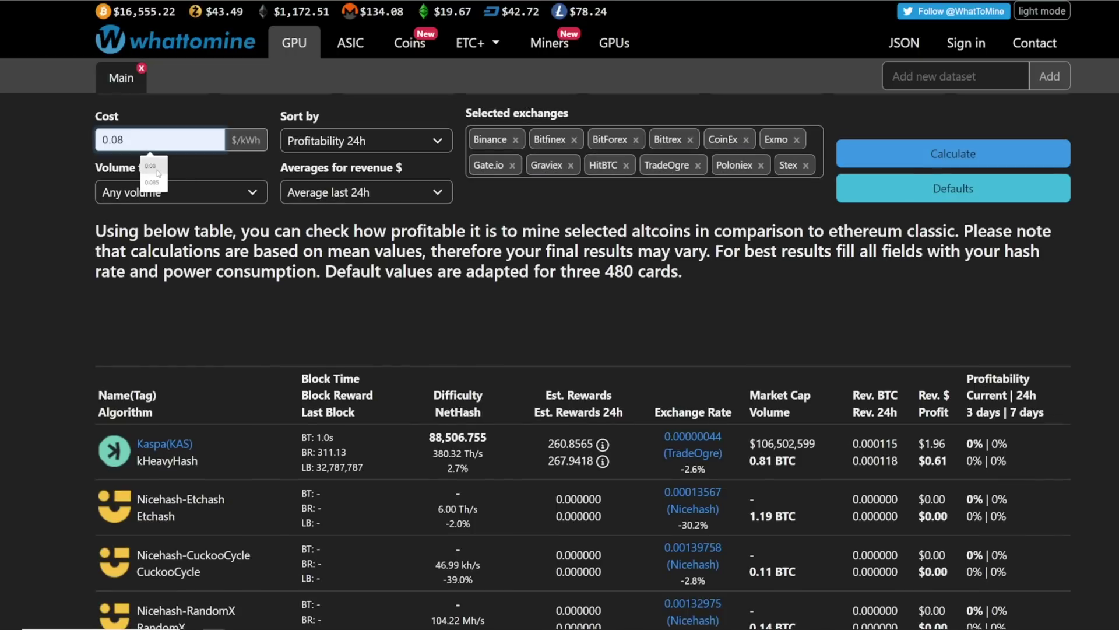
Raise the electricity cost to 0.12 $/kWh and recalculate.
{"action": "type", "text": "12"}
{"action": "left_click", "coordinate": [914, 154]}
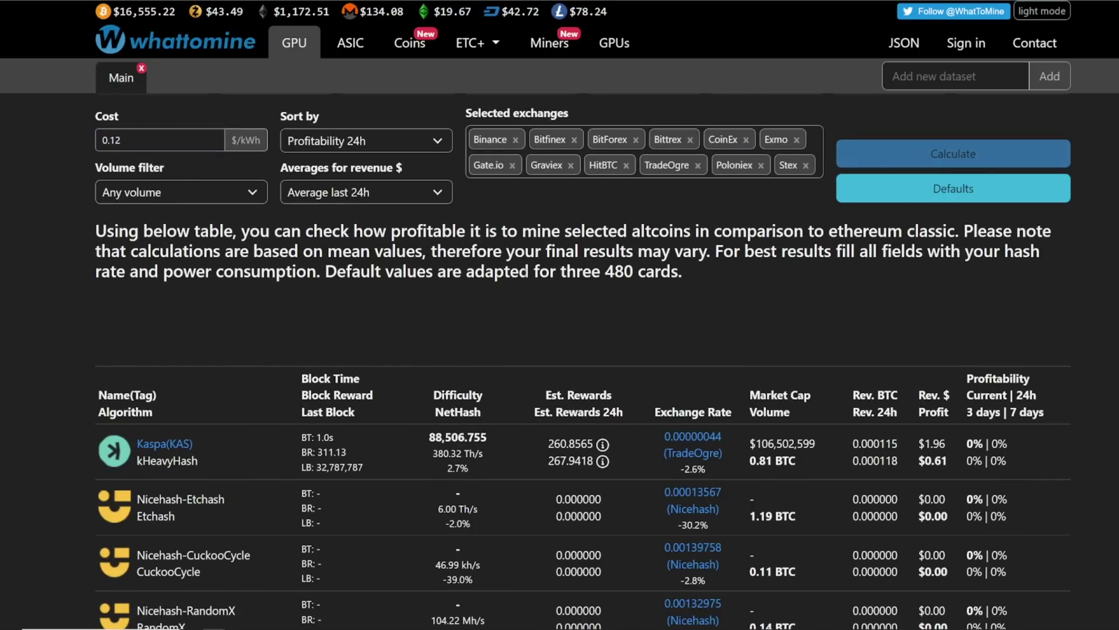
{"action": "scroll", "coordinate": [699, 422], "scroll_direction": "down", "scroll_amount": 5}
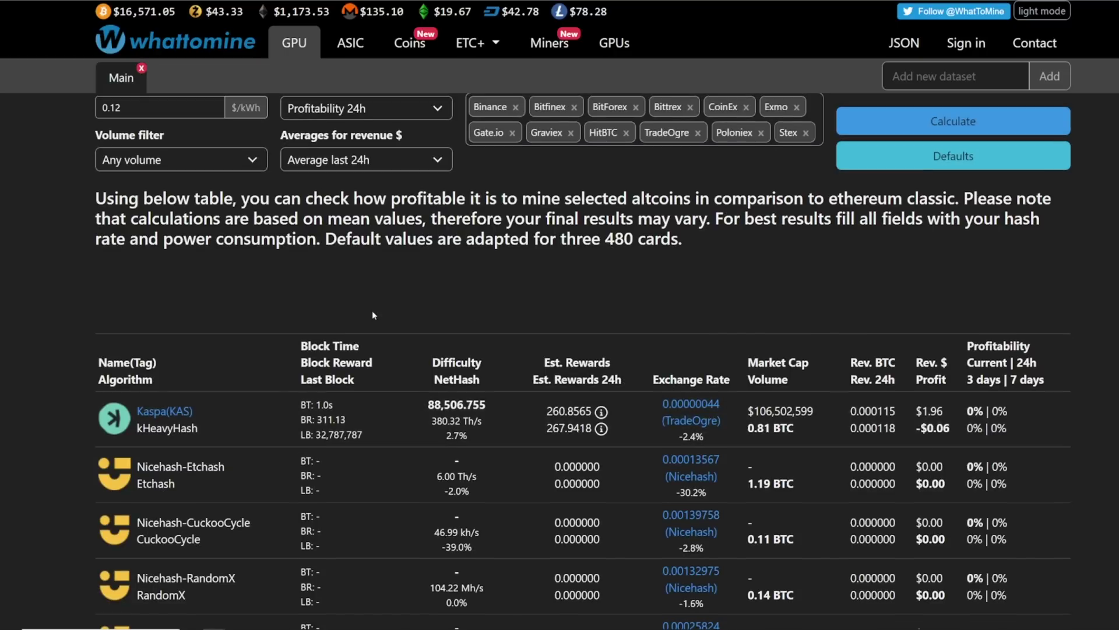
{"action": "scroll", "coordinate": [435, 325], "scroll_direction": "up", "scroll_amount": 1}
Change the electricity cost to 0.2 $/kWh and recalculate.
{"action": "left_click", "coordinate": [116, 153]}
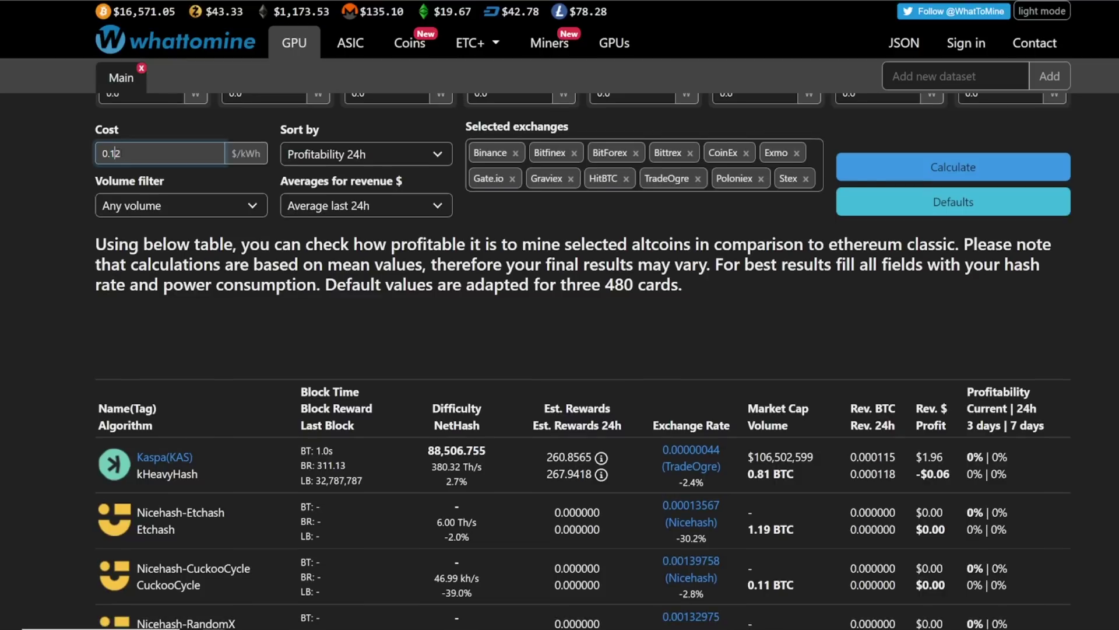
{"action": "key", "text": "shift+Left"}
{"action": "type", "text": "2"}
{"action": "key", "text": "Return"}
{"action": "scroll", "coordinate": [548, 243], "scroll_direction": "down", "scroll_amount": 3}
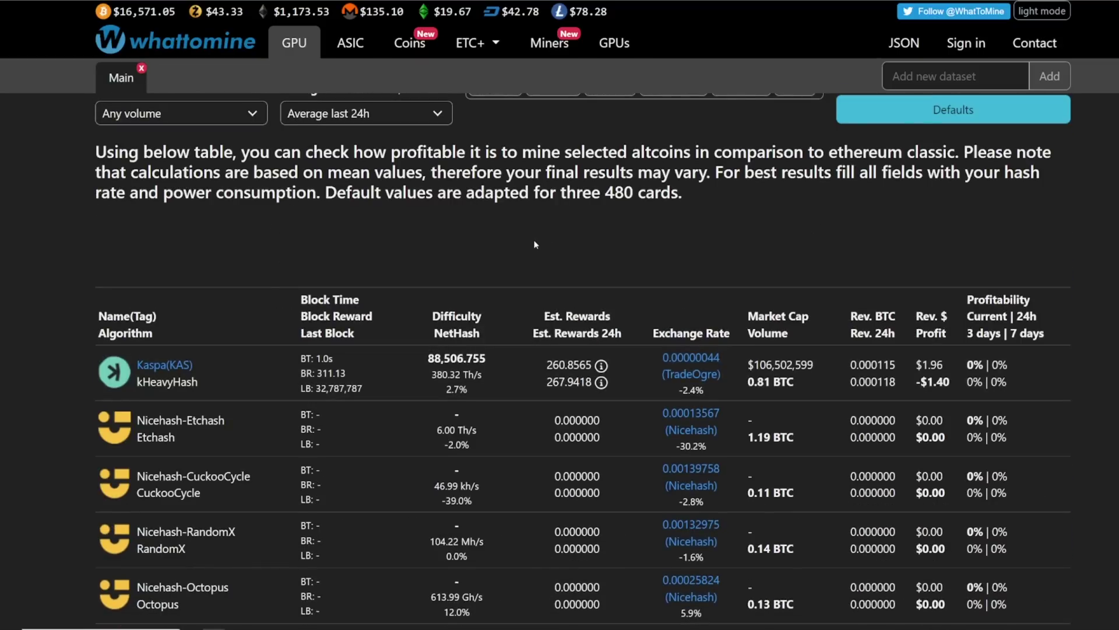
{"action": "scroll", "coordinate": [529, 240], "scroll_direction": "up", "scroll_amount": 2}
{"action": "scroll", "coordinate": [560, 222], "scroll_direction": "down", "scroll_amount": 3}
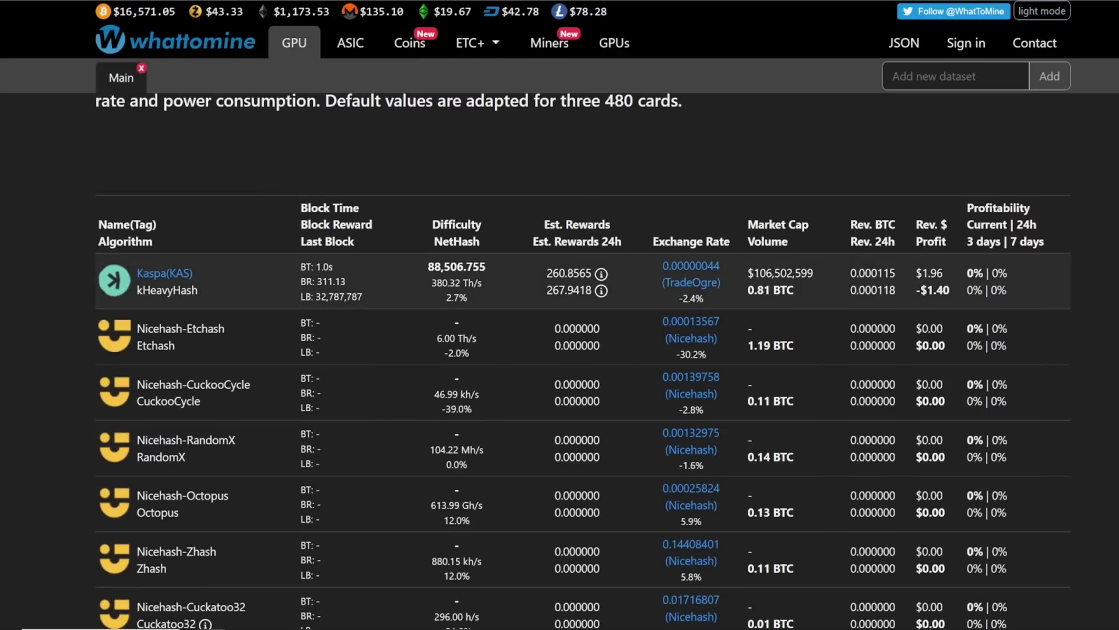
{"action": "scroll", "coordinate": [652, 300], "scroll_direction": "up", "scroll_amount": 3}
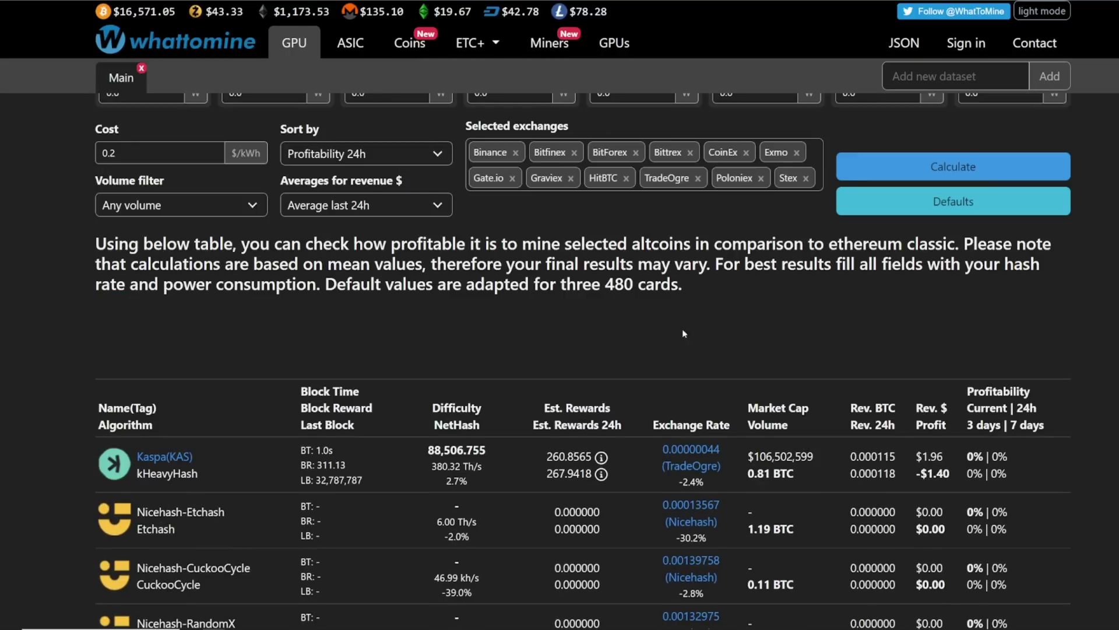
{"action": "scroll", "coordinate": [755, 189], "scroll_direction": "up", "scroll_amount": 1}
Confirm the 0.2 $/kWh cost and scroll through the recalculated coin table.
{"action": "left_click", "coordinate": [129, 201]}
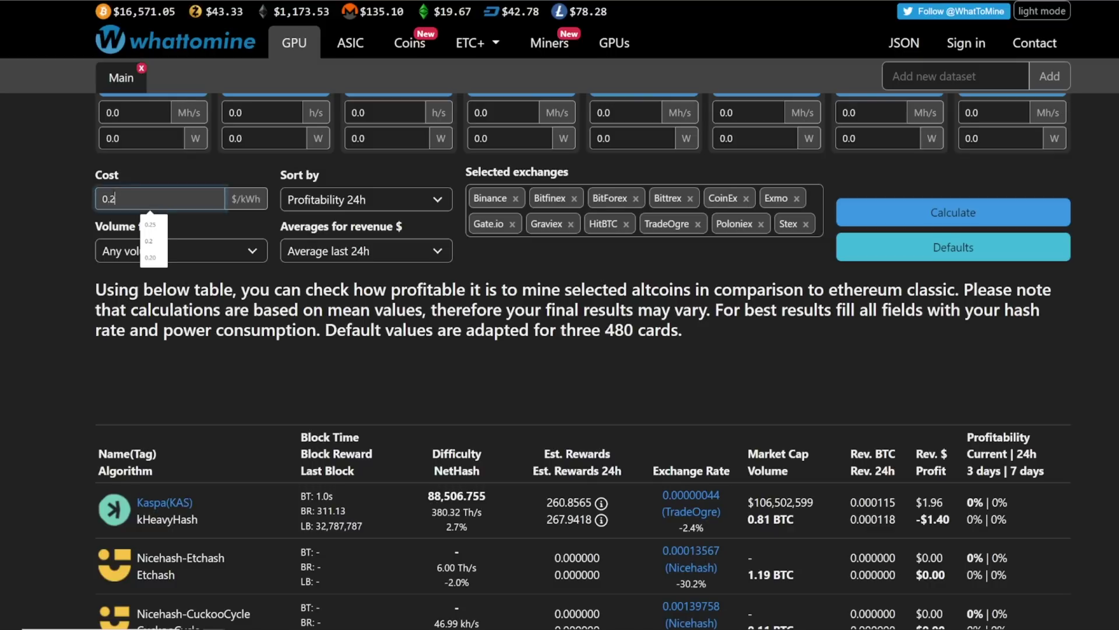
{"action": "left_click", "coordinate": [56, 290]}
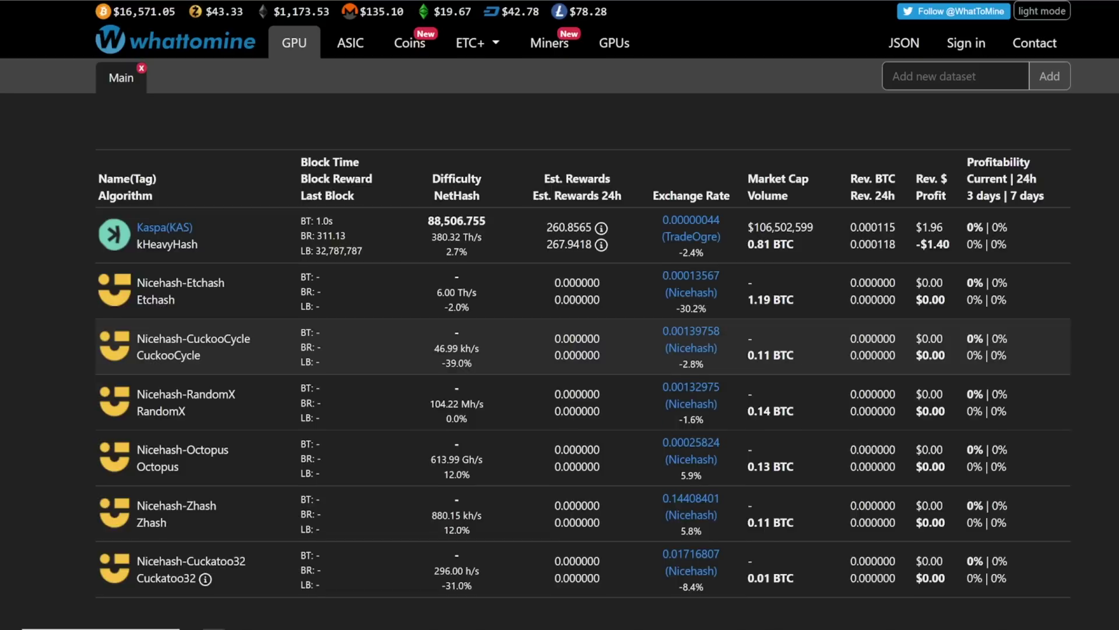
{"action": "scroll", "coordinate": [533, 397], "scroll_direction": "down", "scroll_amount": 3}
{"action": "scroll", "coordinate": [533, 396], "scroll_direction": "up", "scroll_amount": 5}
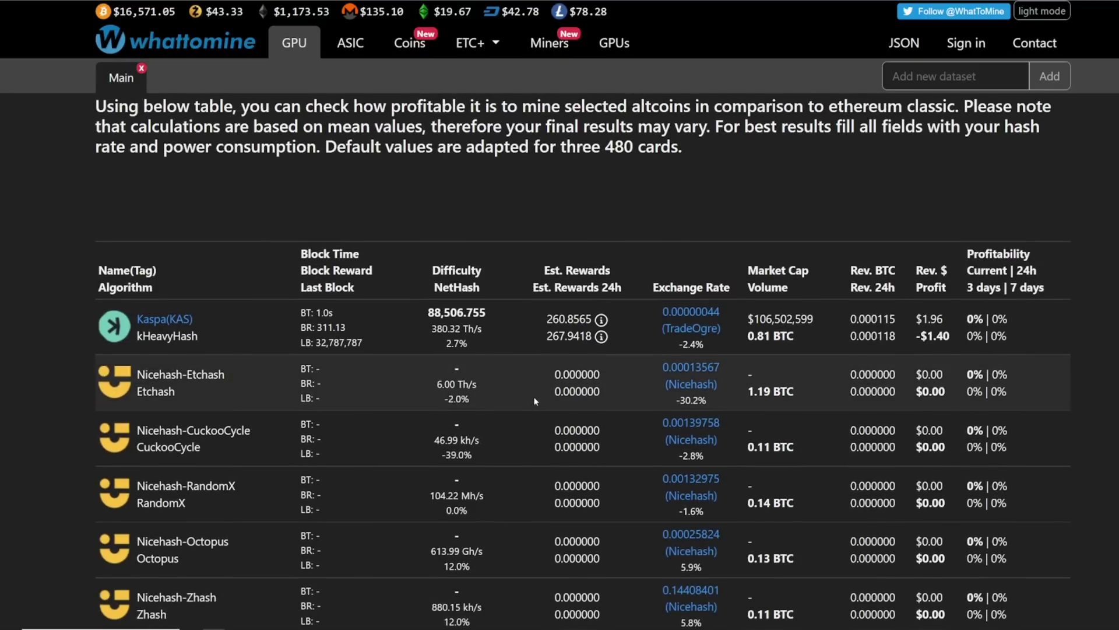
{"action": "scroll", "coordinate": [533, 398], "scroll_direction": "up", "scroll_amount": 3}
{"action": "scroll", "coordinate": [500, 285], "scroll_direction": "down", "scroll_amount": 4}
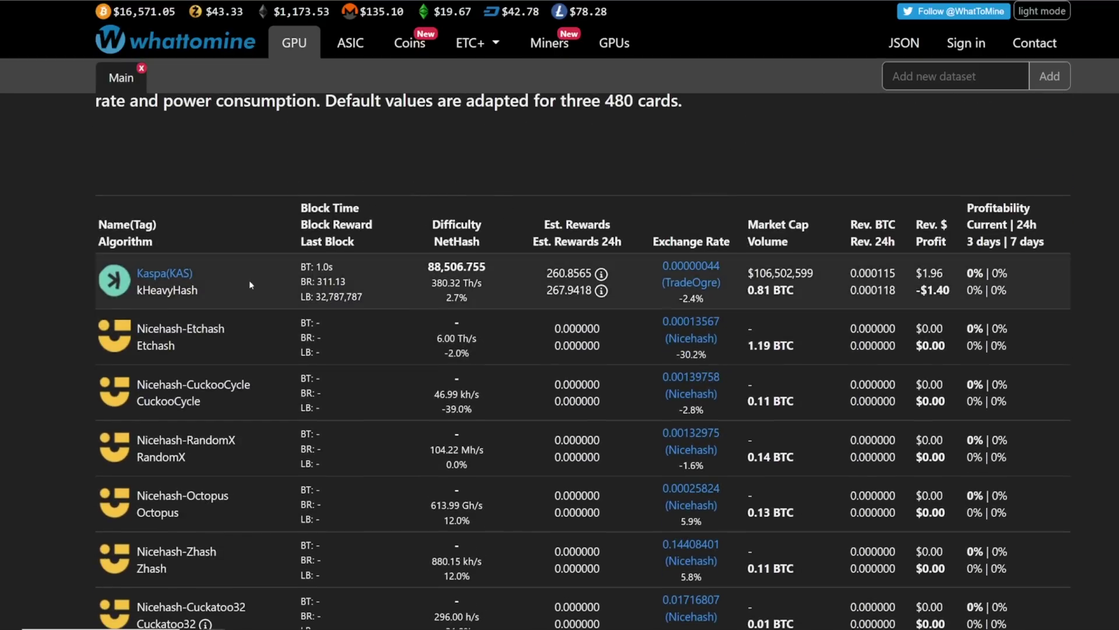
{"action": "scroll", "coordinate": [234, 309], "scroll_direction": "down", "scroll_amount": 6}
{"action": "scroll", "coordinate": [524, 313], "scroll_direction": "up", "scroll_amount": 5}
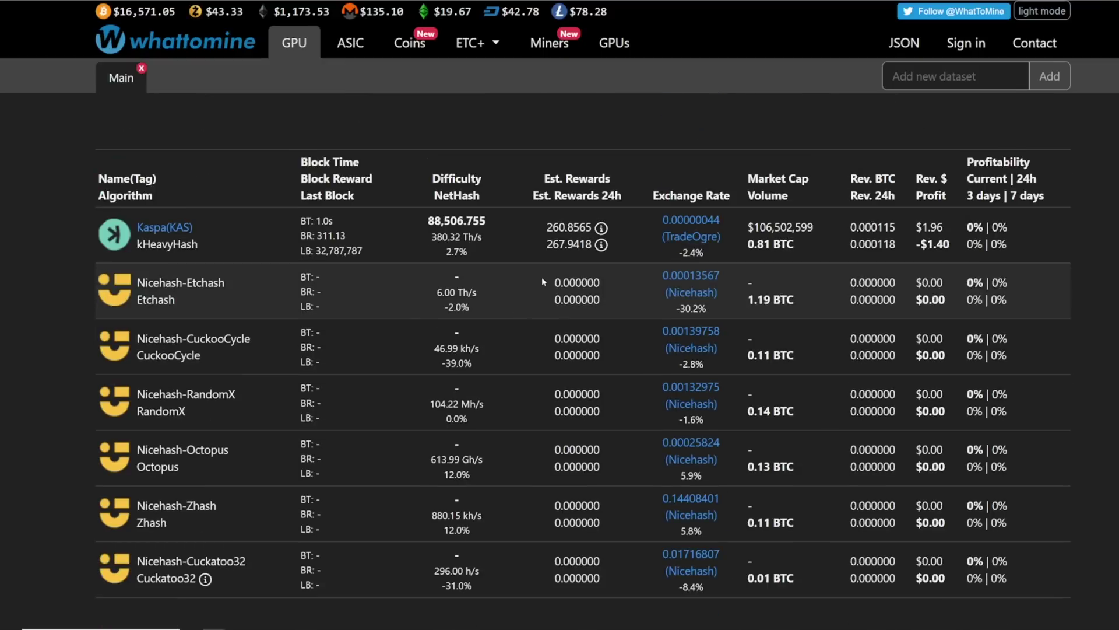
{"action": "scroll", "coordinate": [542, 281], "scroll_direction": "up", "scroll_amount": 2}
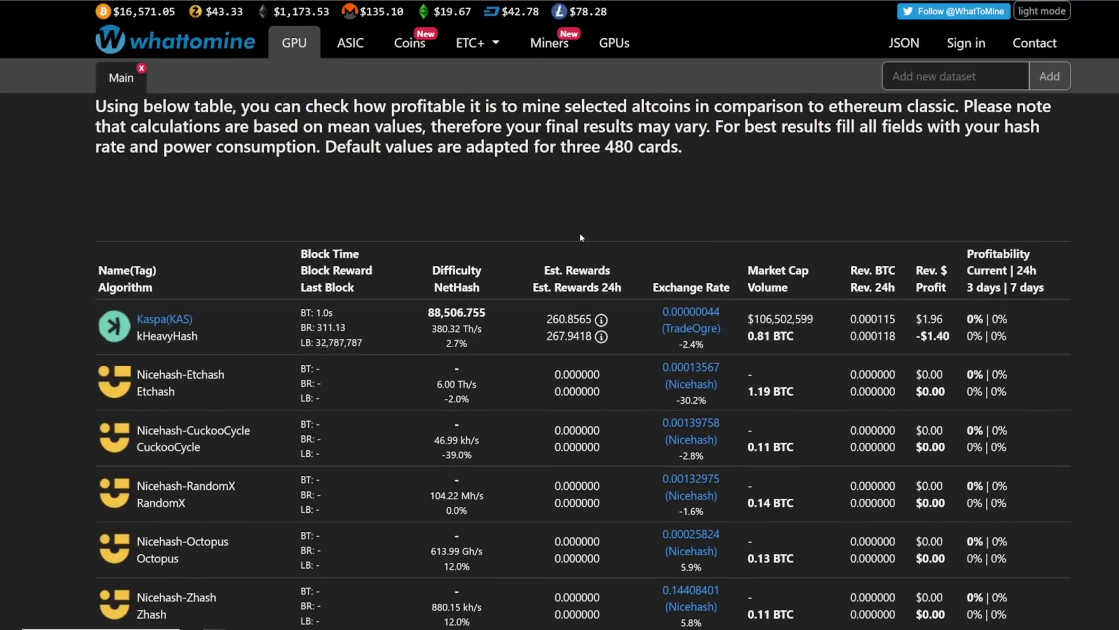
{"action": "scroll", "coordinate": [551, 256], "scroll_direction": "up", "scroll_amount": 4}
{"action": "scroll", "coordinate": [560, 394], "scroll_direction": "down", "scroll_amount": 2}
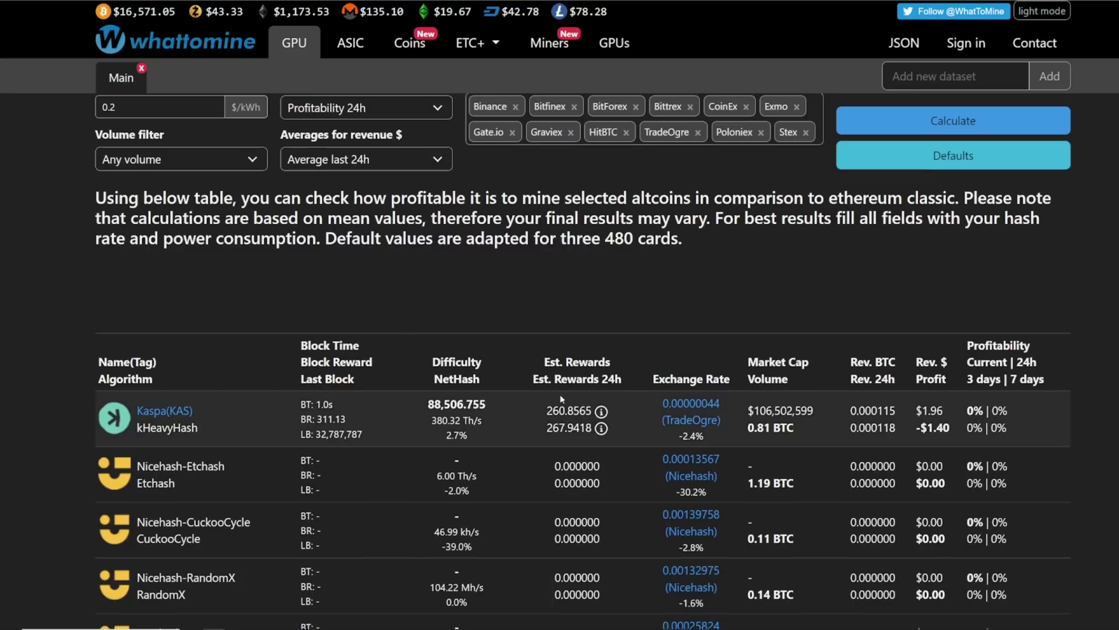
Check Kaspa's row: 24h rewards with $1.96 revenue but -$1.40 daily profit.
{"action": "left_click_drag", "start_coordinate": [547, 434], "coordinate": [572, 429]}
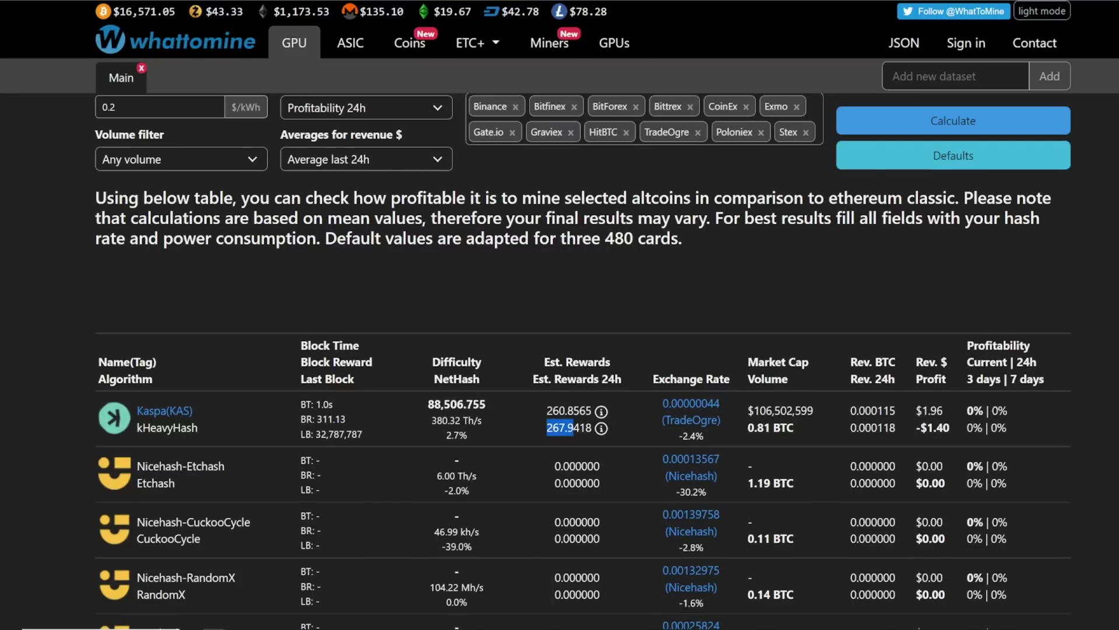
{"action": "left_click", "coordinate": [572, 429]}
{"action": "scroll", "coordinate": [527, 350], "scroll_direction": "down", "scroll_amount": 1}
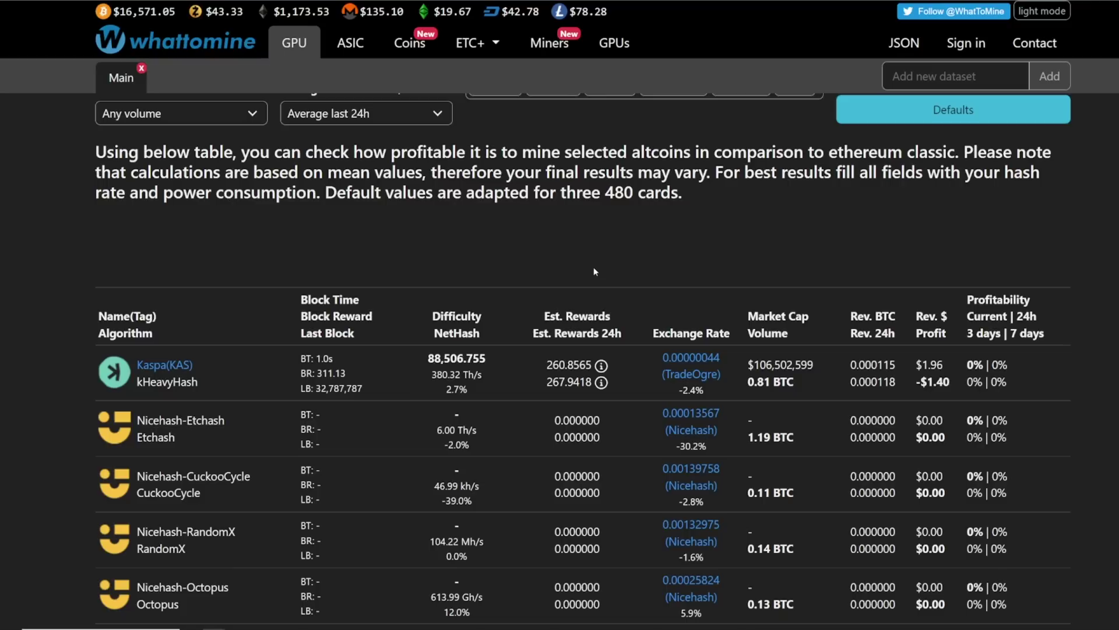
{"action": "scroll", "coordinate": [582, 268], "scroll_direction": "up", "scroll_amount": 4}
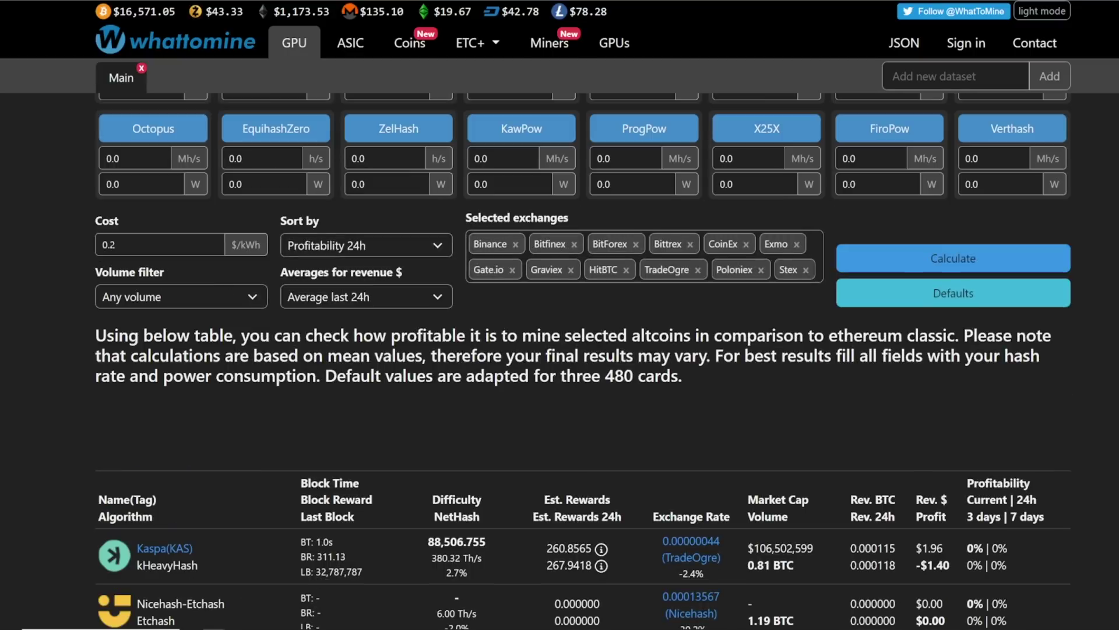
{"action": "scroll", "coordinate": [953, 344], "scroll_direction": "down", "scroll_amount": 4}
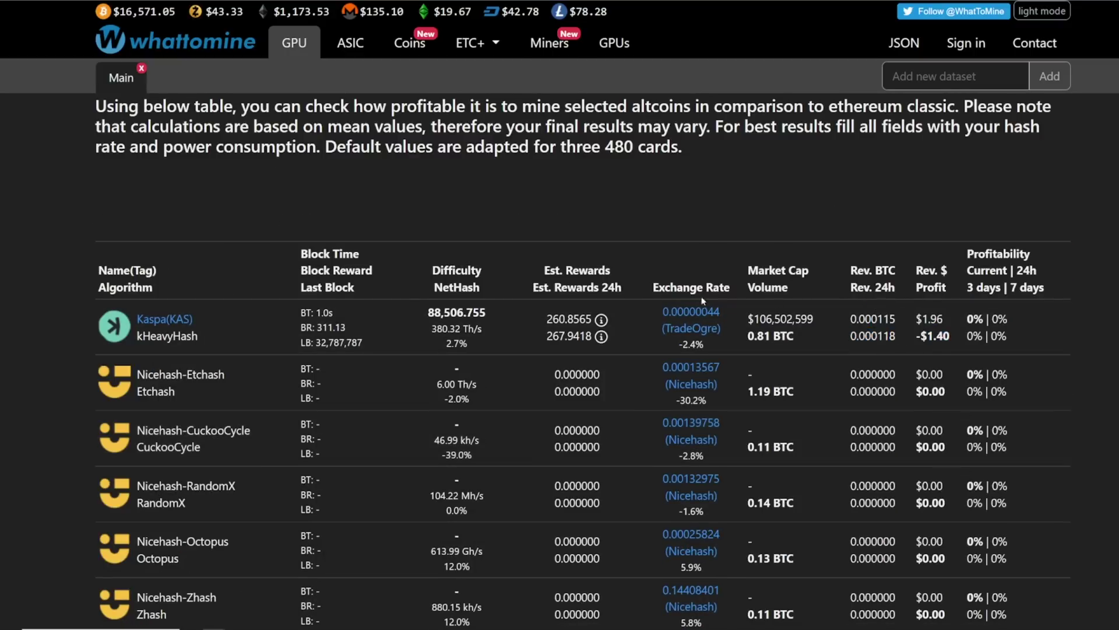
{"action": "scroll", "coordinate": [438, 254], "scroll_direction": "up", "scroll_amount": 4}
{"action": "left_click_drag", "start_coordinate": [120, 245], "coordinate": [82, 245]}
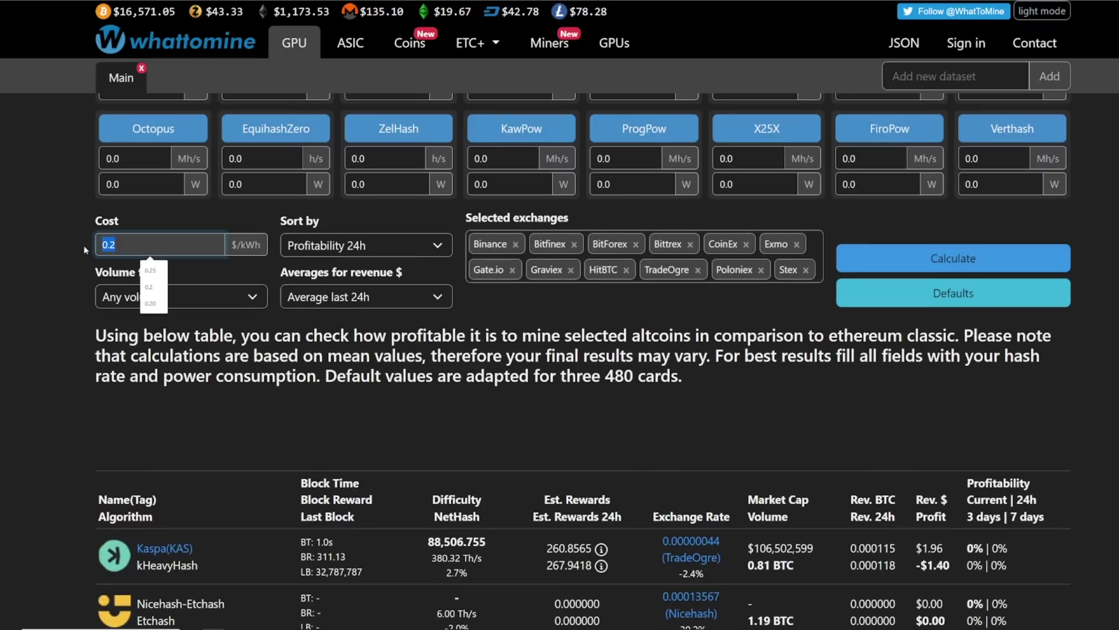
{"action": "type", "text": "08"}
{"action": "key", "text": "Left"}
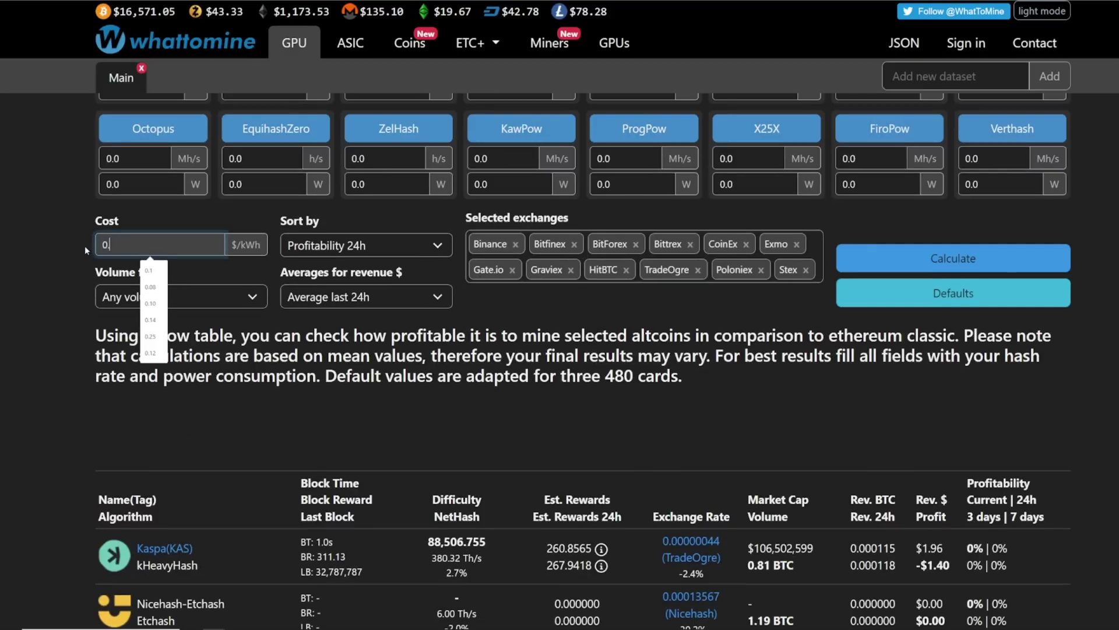
{"action": "type", "text": ".08"}
{"action": "left_click", "coordinate": [954, 258]}
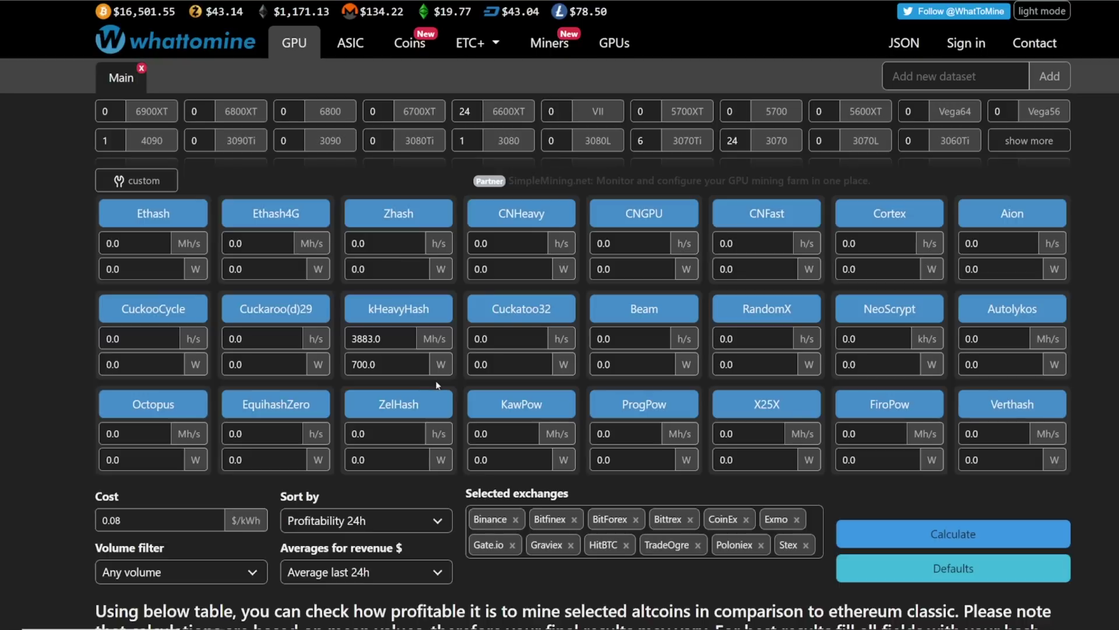
{"action": "scroll", "coordinate": [438, 390], "scroll_direction": "down", "scroll_amount": 8}
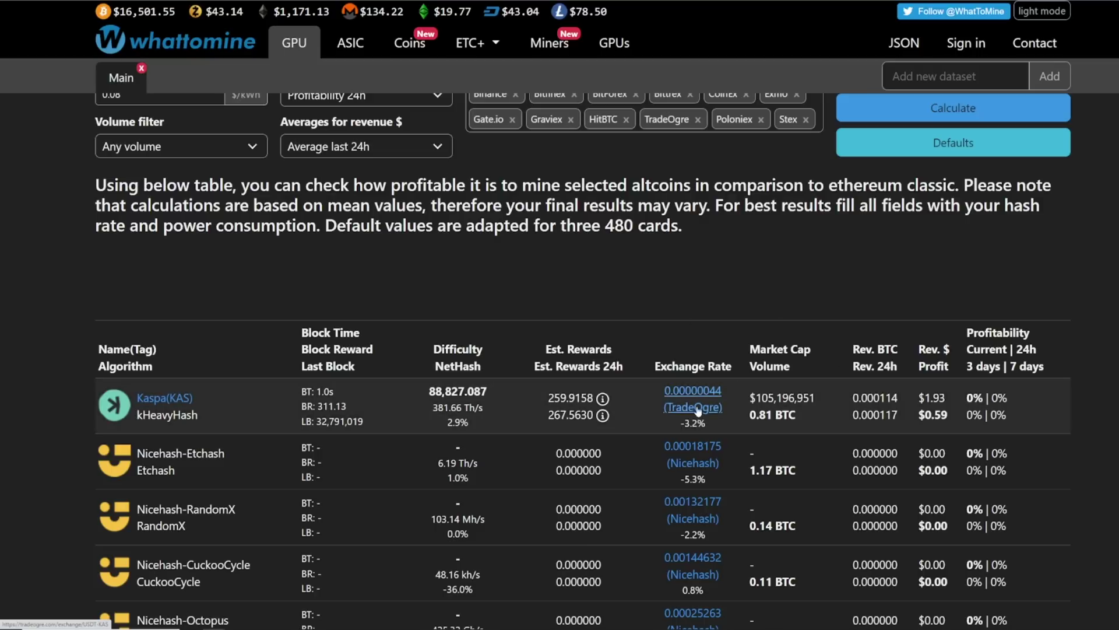
{"action": "scroll", "coordinate": [516, 397], "scroll_direction": "down", "scroll_amount": 2}
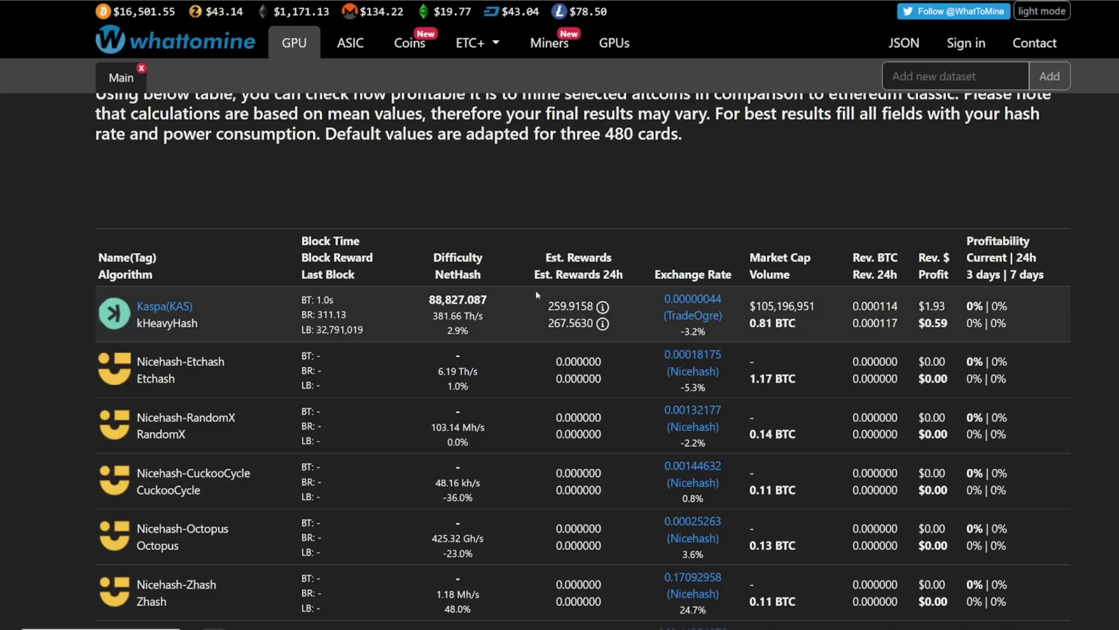
{"action": "scroll", "coordinate": [541, 307], "scroll_direction": "up", "scroll_amount": 10}
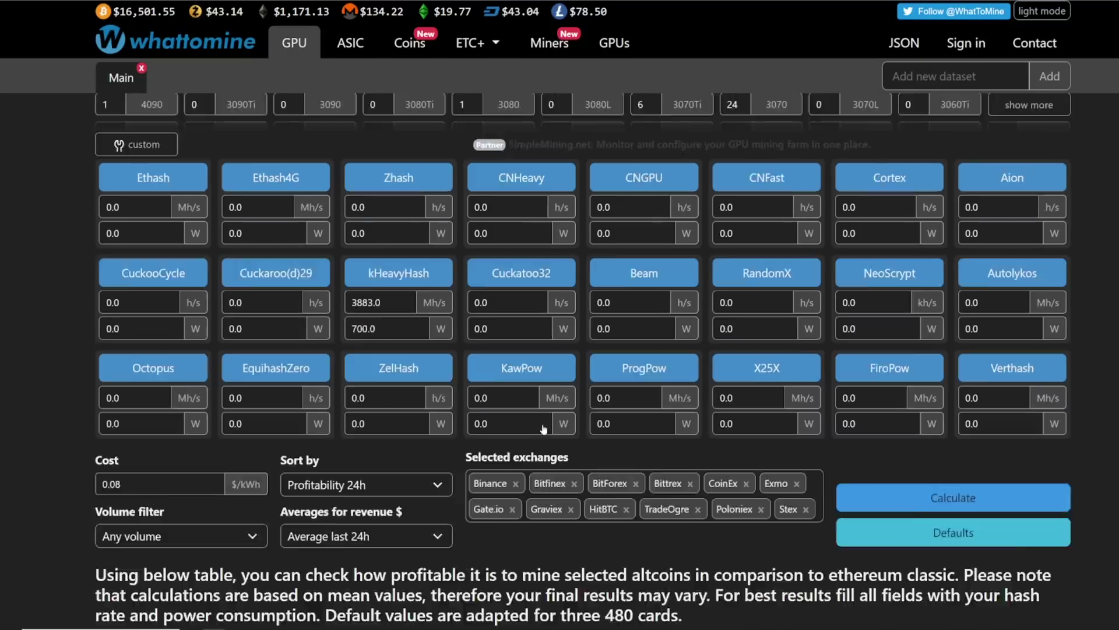
{"action": "scroll", "coordinate": [560, 361], "scroll_direction": "down", "scroll_amount": 1}
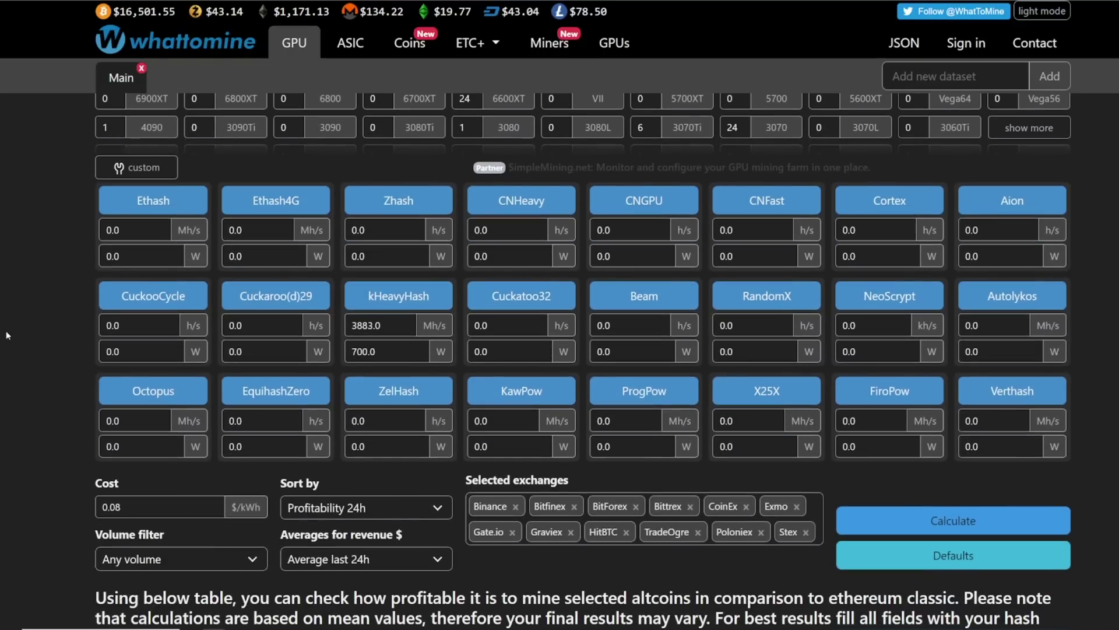
{"action": "scroll", "coordinate": [580, 351], "scroll_direction": "down", "scroll_amount": 10}
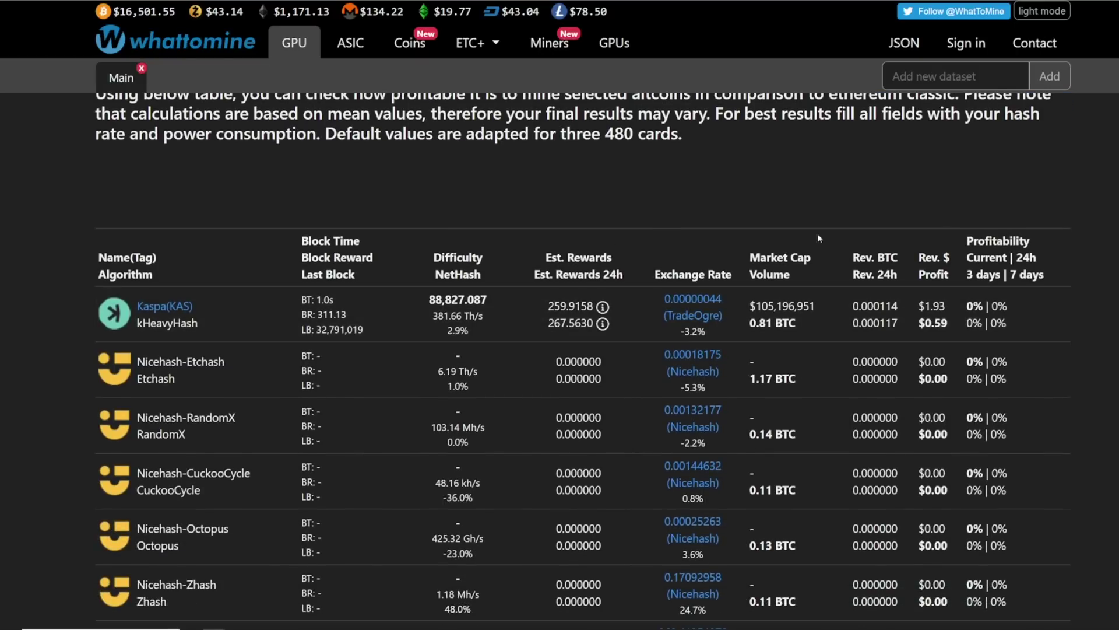
{"action": "left_click_drag", "start_coordinate": [960, 320], "coordinate": [991, 257]}
{"action": "left_click_drag", "start_coordinate": [549, 302], "coordinate": [618, 330]}
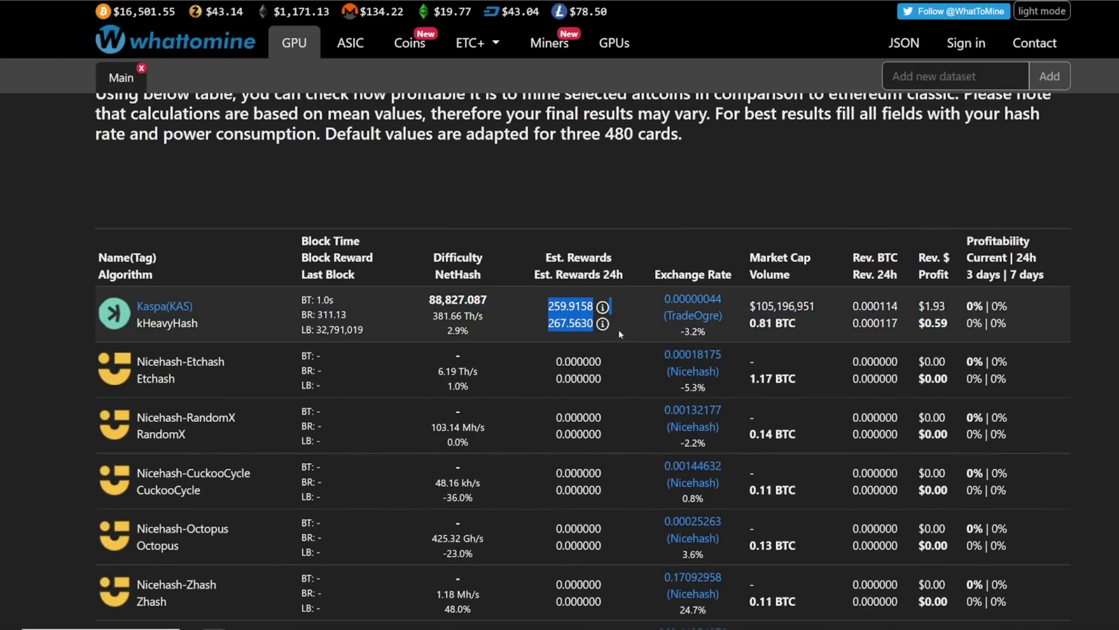
{"action": "left_click", "coordinate": [620, 332]}
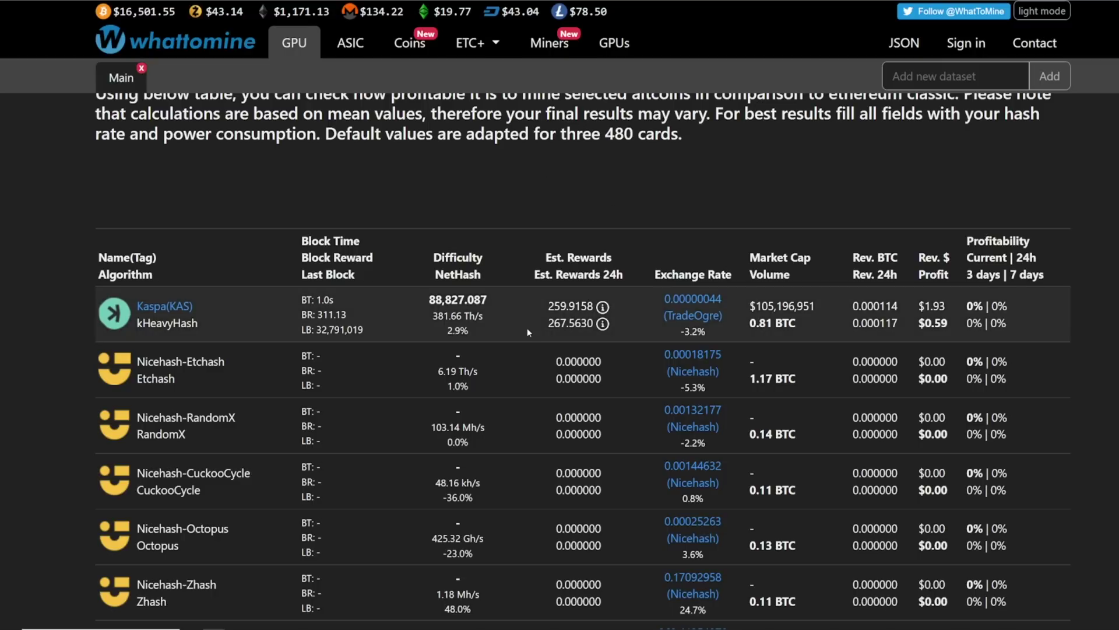
{"action": "left_click_drag", "start_coordinate": [583, 350], "coordinate": [618, 228]}
{"action": "left_click", "coordinate": [614, 212]}
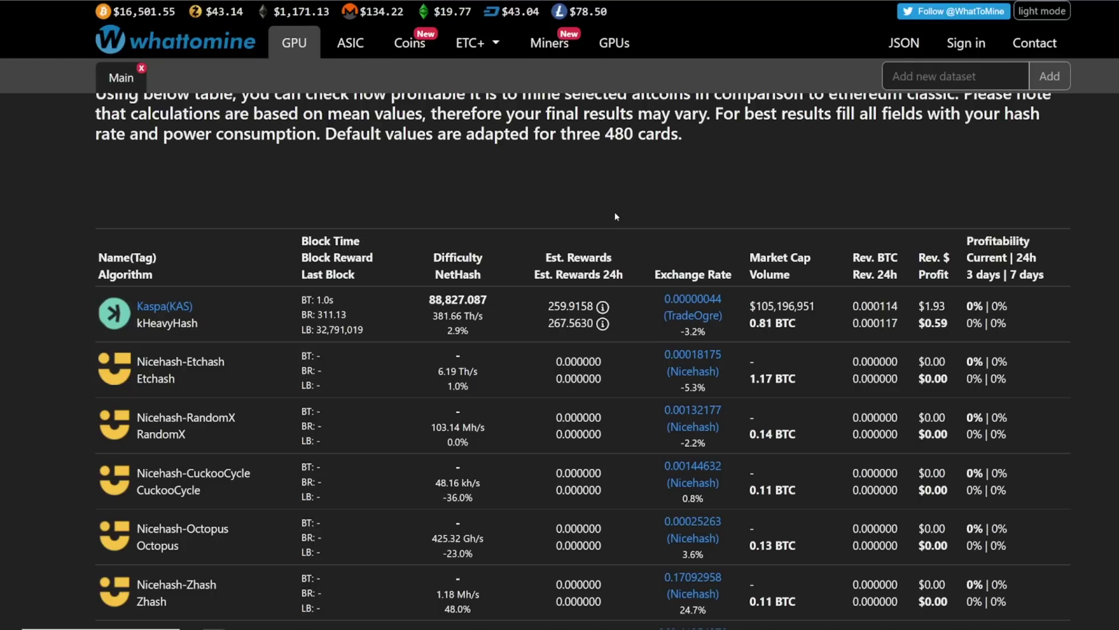
{"action": "left_click_drag", "start_coordinate": [547, 300], "coordinate": [594, 325]}
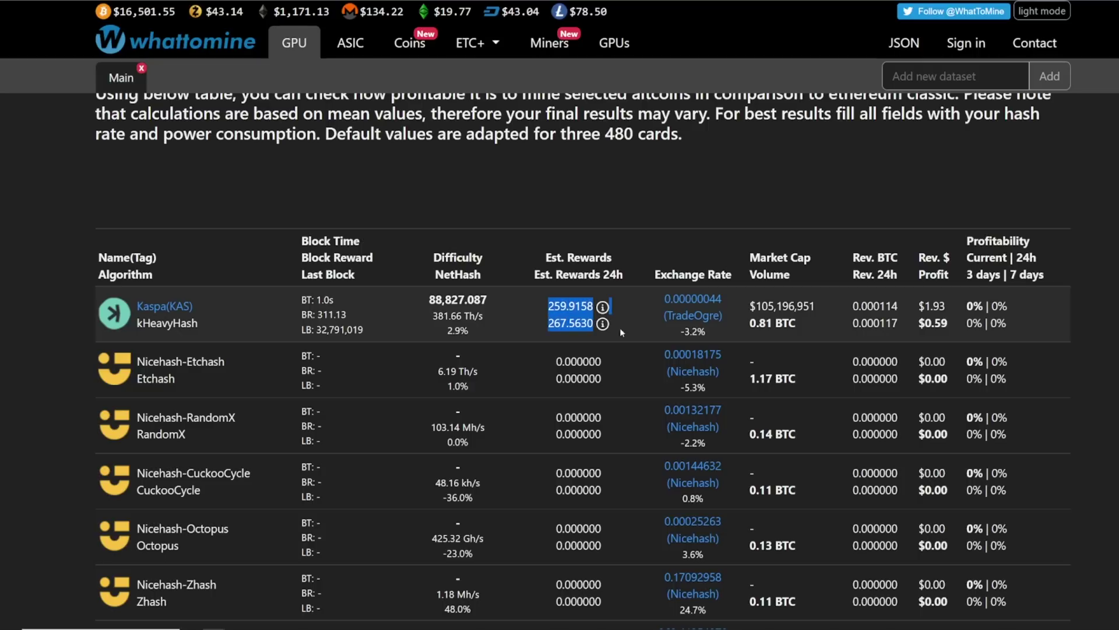
{"action": "left_click", "coordinate": [549, 190]}
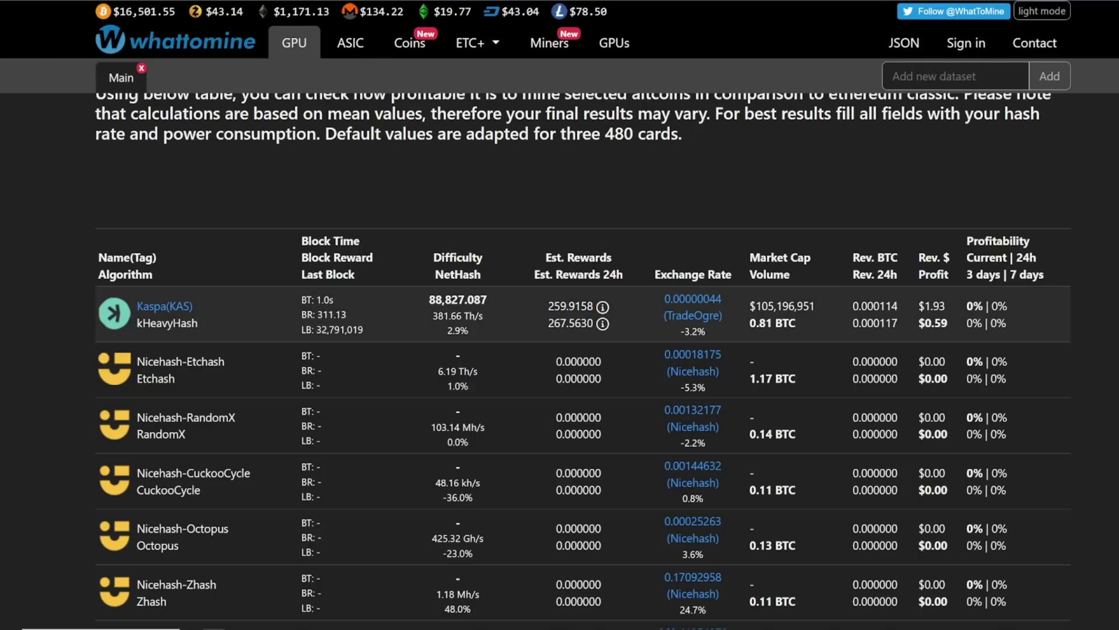
{"action": "scroll", "coordinate": [209, 332], "scroll_direction": "up", "scroll_amount": 1}
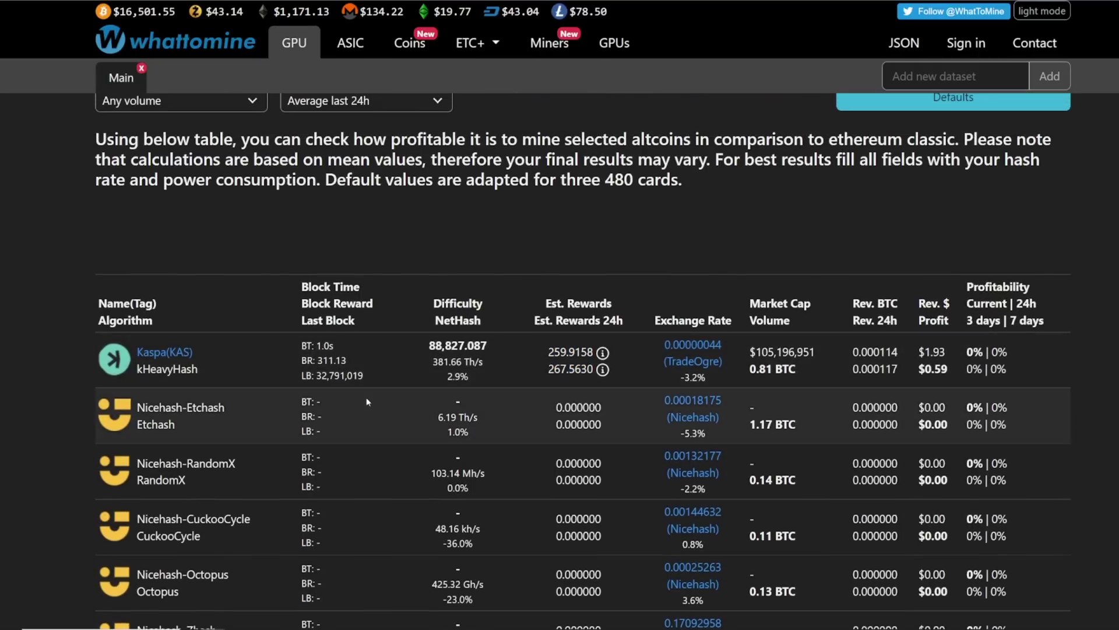
{"action": "scroll", "coordinate": [550, 274], "scroll_direction": "up", "scroll_amount": 3}
{"action": "scroll", "coordinate": [550, 274], "scroll_direction": "down", "scroll_amount": 3}
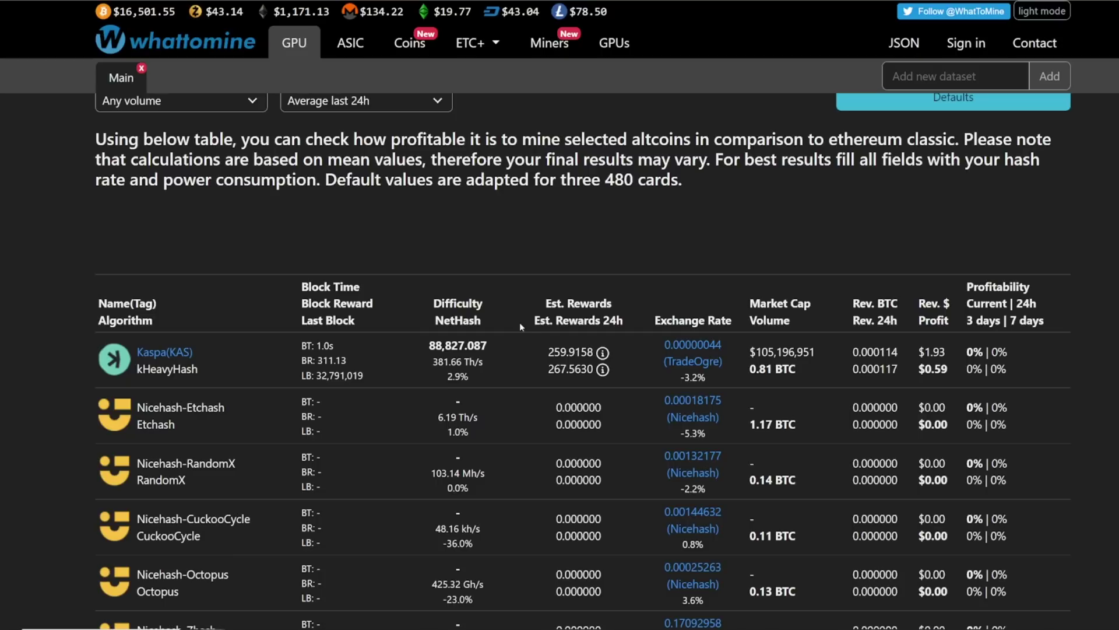
Scroll back up through the lolMiner 1.63 release notes.
{"action": "scroll", "coordinate": [519, 327], "scroll_direction": "up", "scroll_amount": 9}
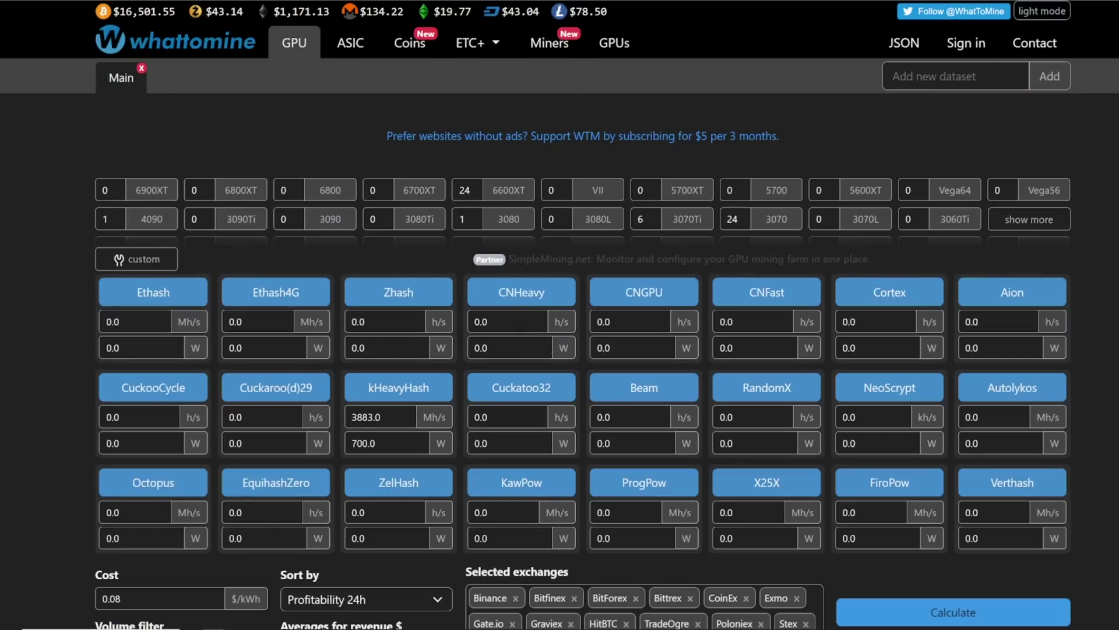
Load the 3070Ti preset and recalculate, ranking BitcoinZ first and Kaspa at -$0.11 profit.
{"action": "left_click", "coordinate": [1029, 219]}
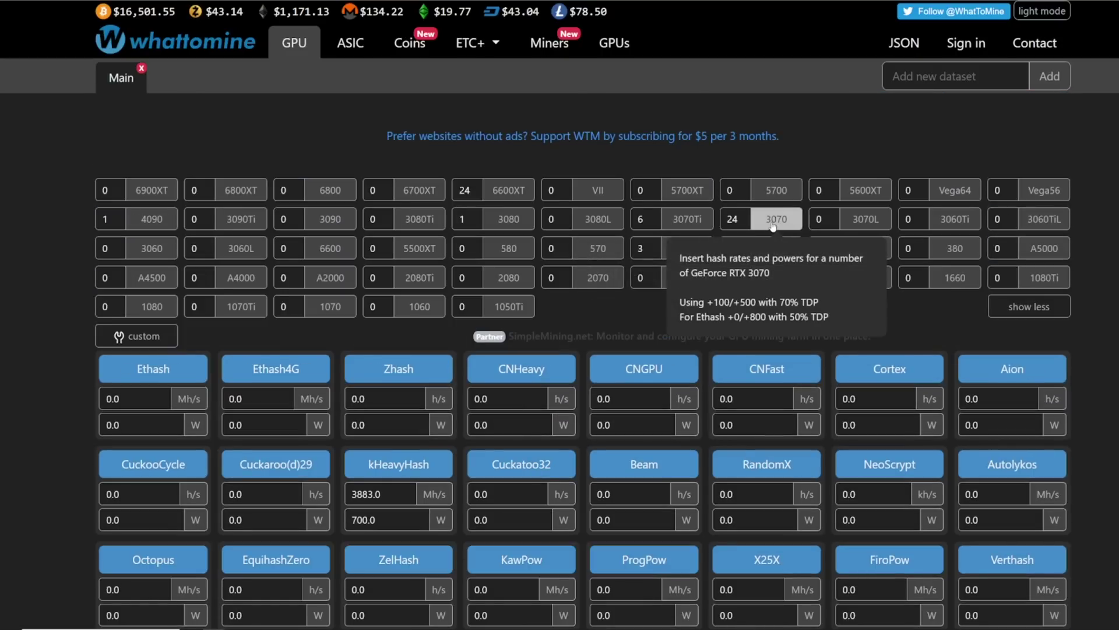
{"action": "left_click", "coordinate": [690, 221]}
{"action": "scroll", "coordinate": [700, 321], "scroll_direction": "down", "scroll_amount": 5}
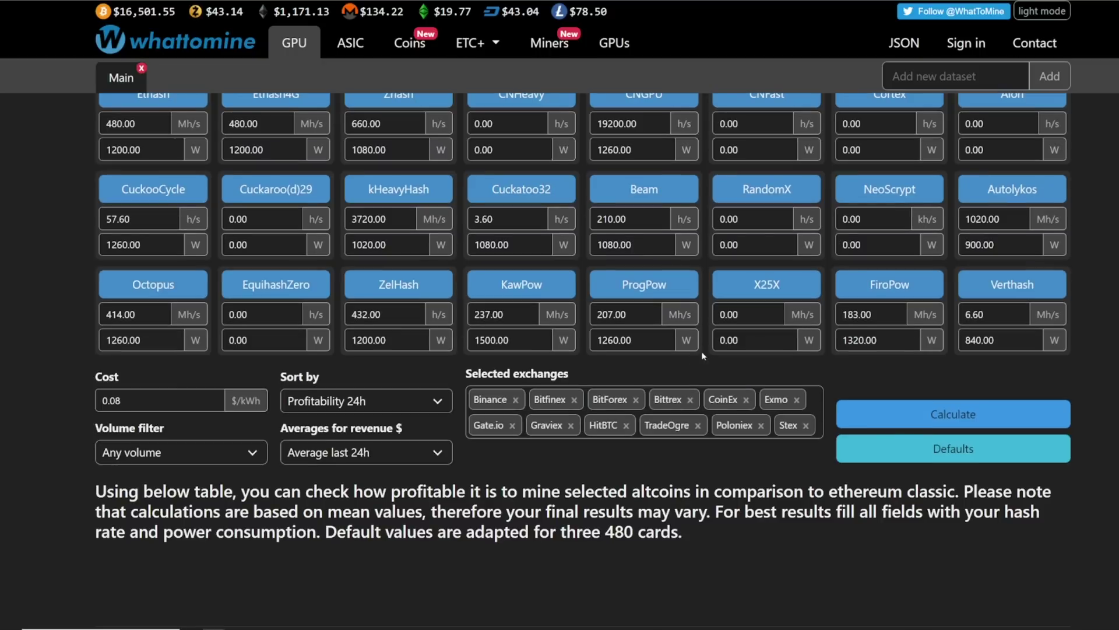
{"action": "left_click", "coordinate": [905, 420]}
{"action": "scroll", "coordinate": [518, 379], "scroll_direction": "down", "scroll_amount": 8}
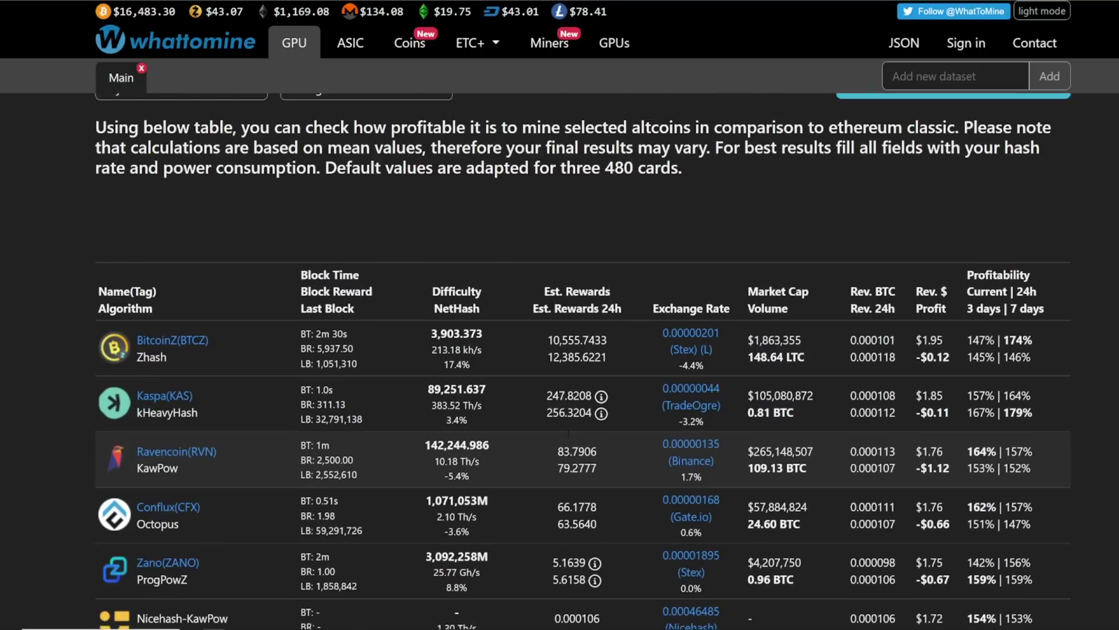
{"action": "scroll", "coordinate": [496, 373], "scroll_direction": "down", "scroll_amount": 3}
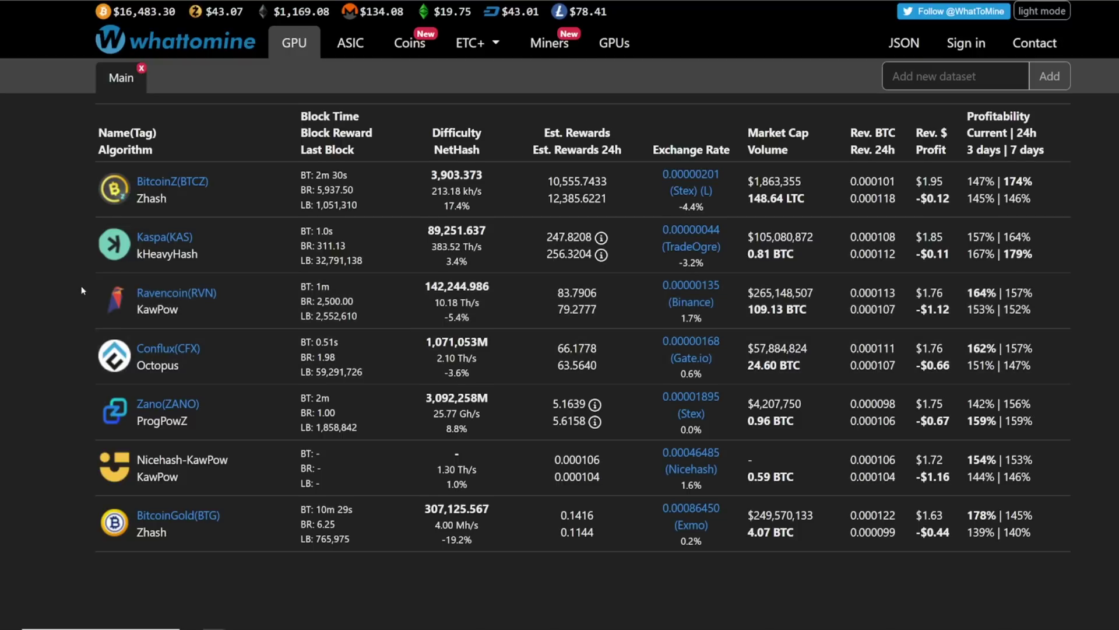
{"action": "scroll", "coordinate": [73, 289], "scroll_direction": "down", "scroll_amount": 4}
Scroll through the 3070Ti coin ranking and back up to the kHeavyHash 3720 Mh/s, 1020 W inputs.
{"action": "scroll", "coordinate": [70, 286], "scroll_direction": "up", "scroll_amount": 3}
{"action": "scroll", "coordinate": [27, 274], "scroll_direction": "down", "scroll_amount": 8}
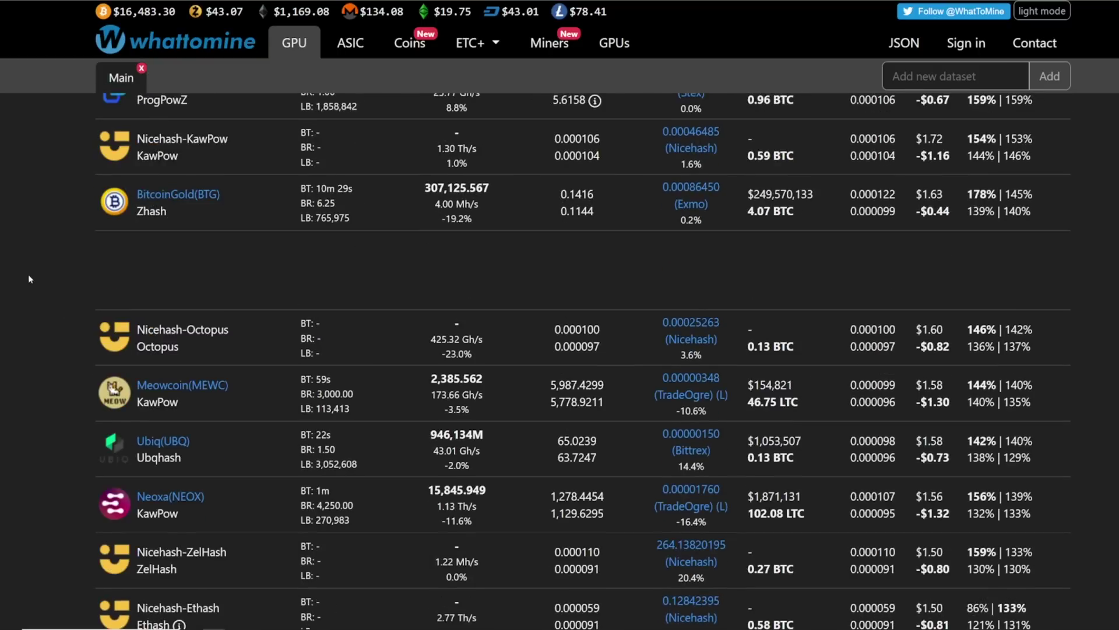
{"action": "scroll", "coordinate": [92, 275], "scroll_direction": "down", "scroll_amount": 5}
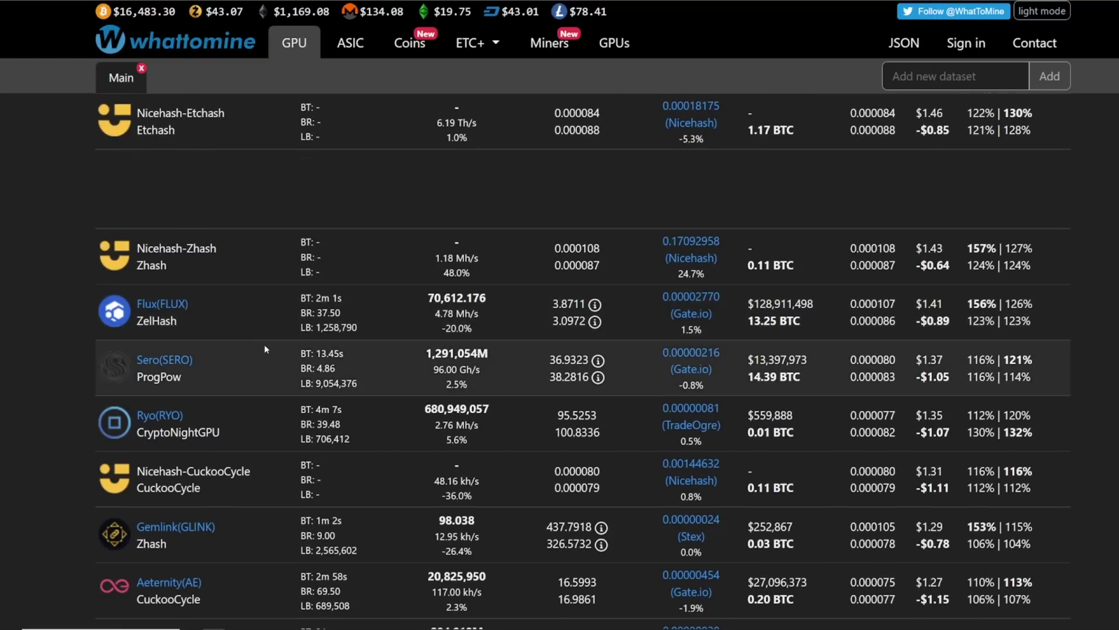
{"action": "scroll", "coordinate": [246, 339], "scroll_direction": "down", "scroll_amount": 3}
{"action": "scroll", "coordinate": [141, 237], "scroll_direction": "down", "scroll_amount": 3}
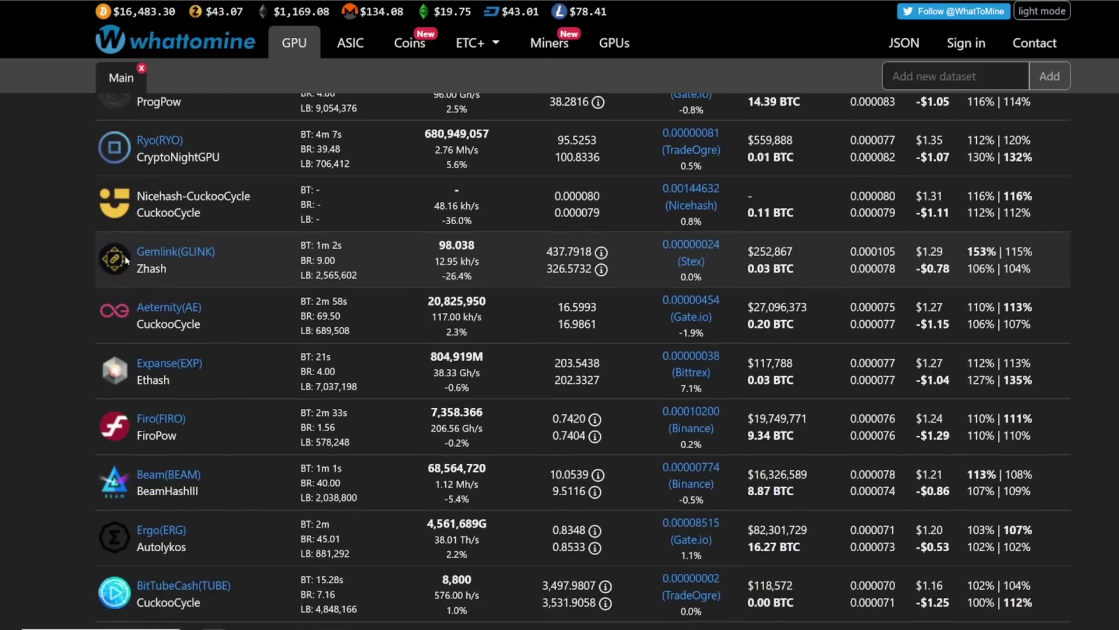
{"action": "scroll", "coordinate": [156, 439], "scroll_direction": "up", "scroll_amount": 10}
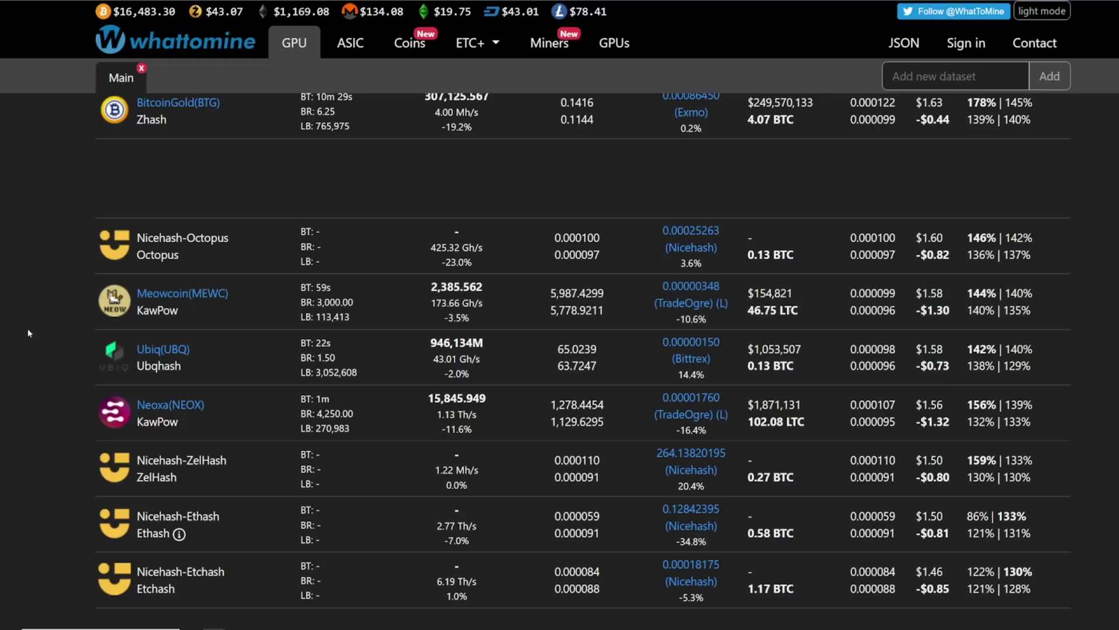
{"action": "scroll", "coordinate": [71, 333], "scroll_direction": "up", "scroll_amount": 3}
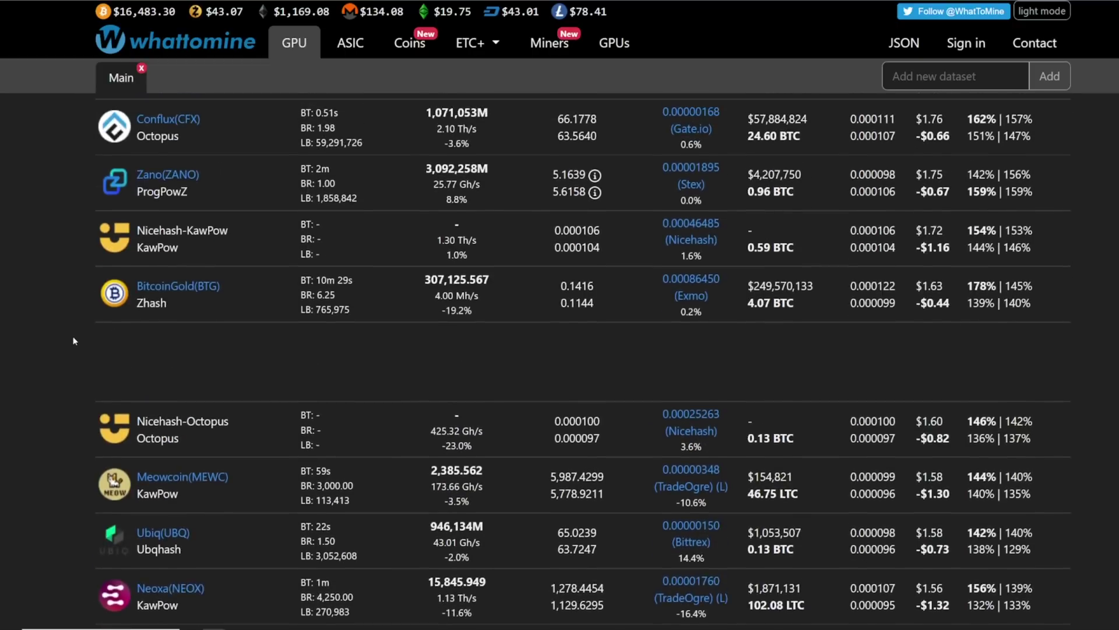
{"action": "scroll", "coordinate": [75, 344], "scroll_direction": "down", "scroll_amount": 10}
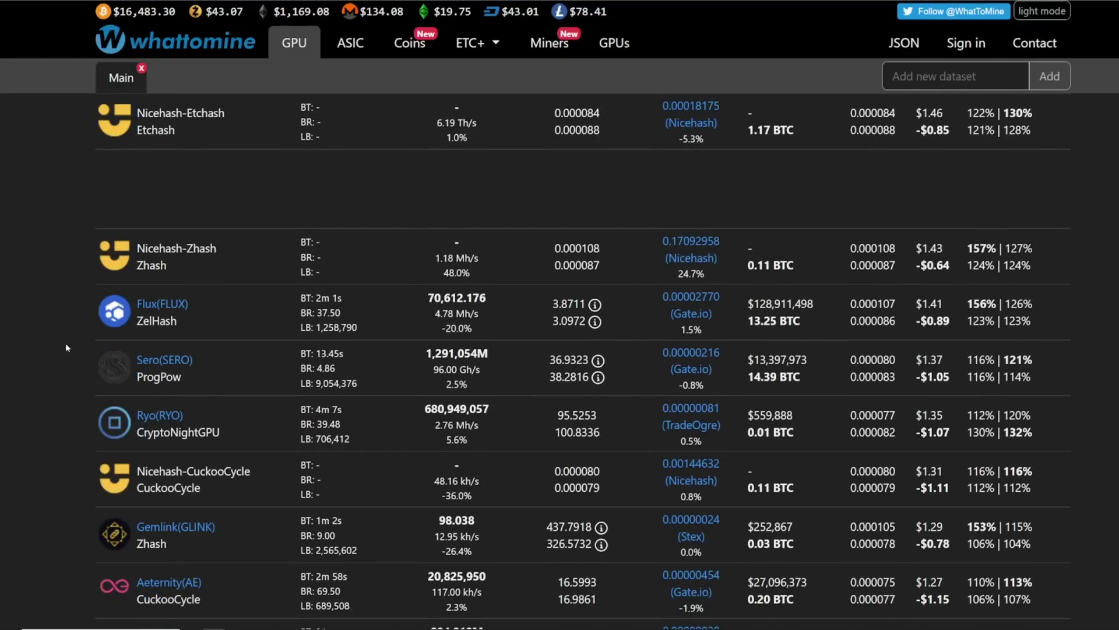
{"action": "scroll", "coordinate": [61, 340], "scroll_direction": "down", "scroll_amount": 5}
{"action": "scroll", "coordinate": [195, 319], "scroll_direction": "down", "scroll_amount": 10}
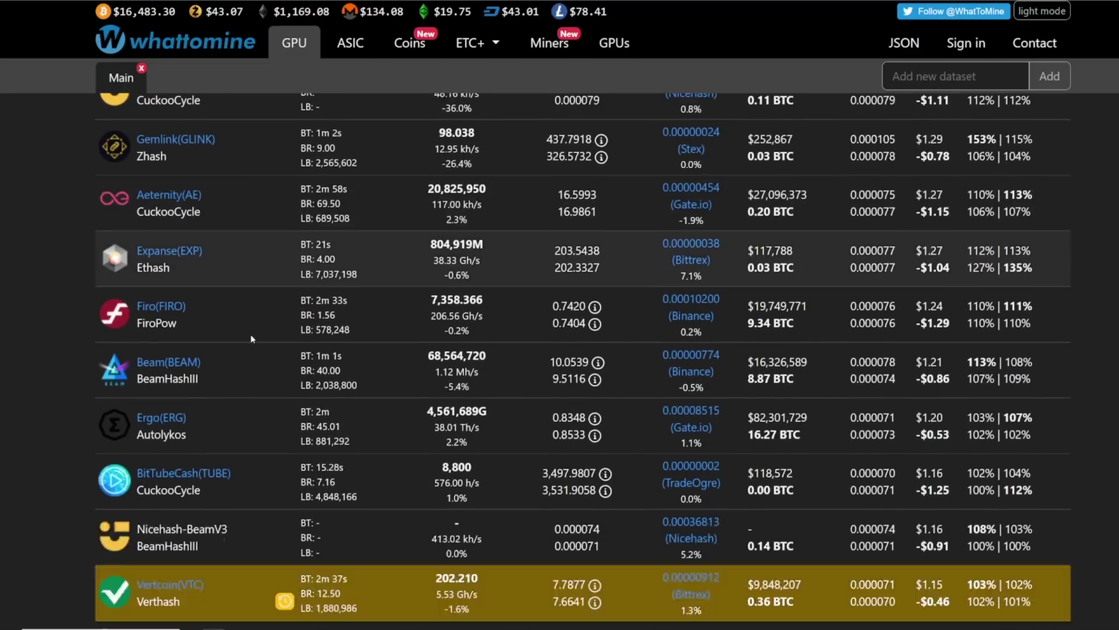
{"action": "scroll", "coordinate": [30, 365], "scroll_direction": "down", "scroll_amount": 4}
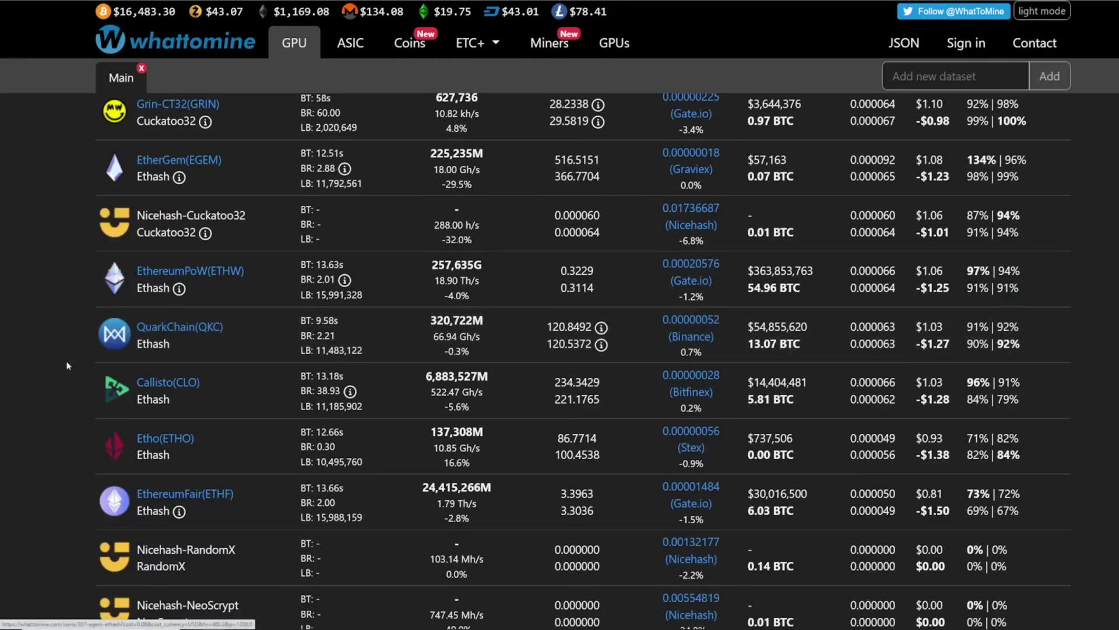
{"action": "scroll", "coordinate": [35, 362], "scroll_direction": "down", "scroll_amount": 4}
{"action": "scroll", "coordinate": [39, 369], "scroll_direction": "up", "scroll_amount": 20}
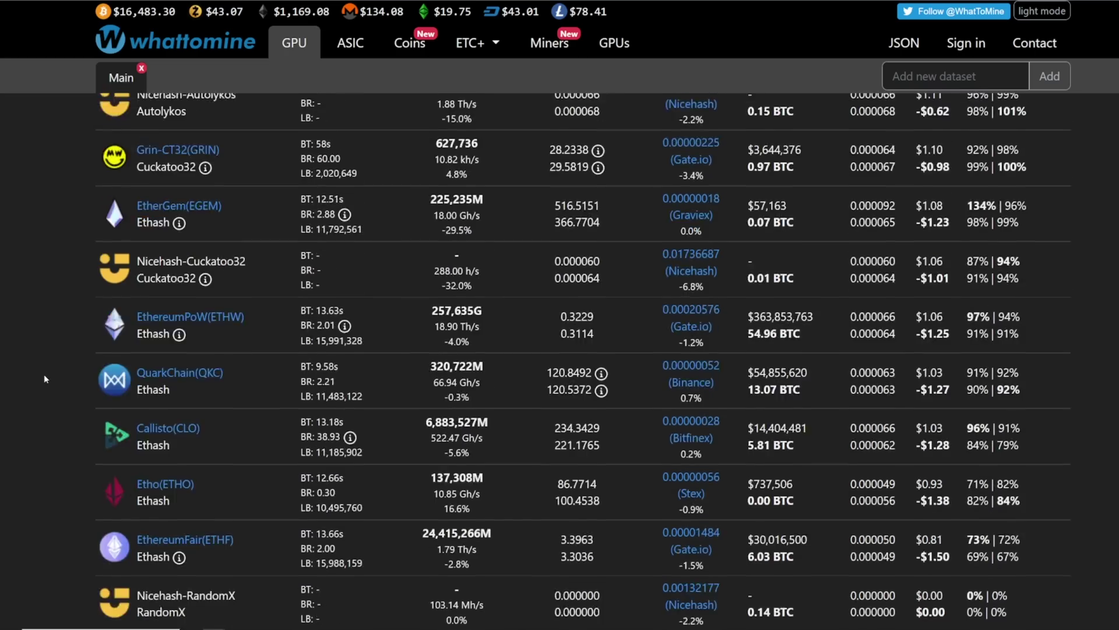
{"action": "scroll", "coordinate": [40, 375], "scroll_direction": "up", "scroll_amount": 8}
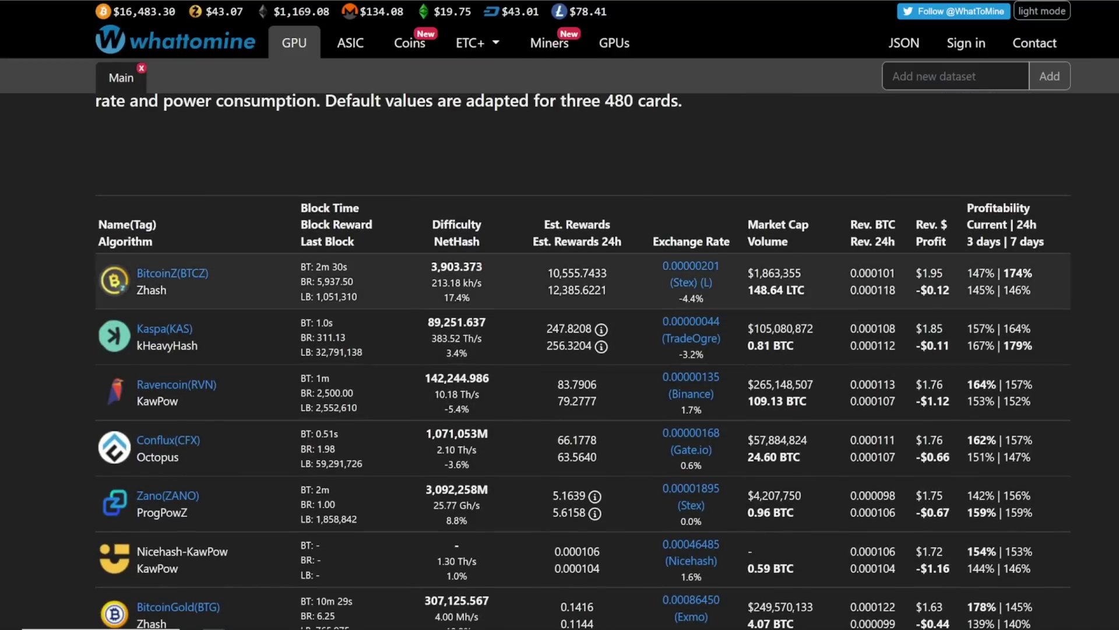
{"action": "scroll", "coordinate": [504, 332], "scroll_direction": "up", "scroll_amount": 8}
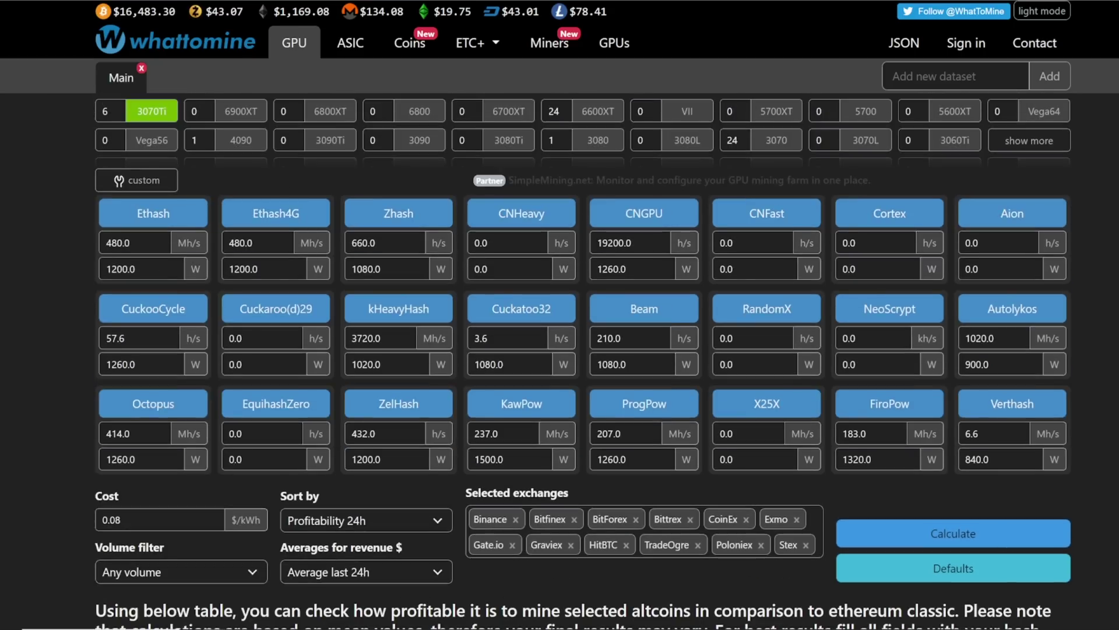